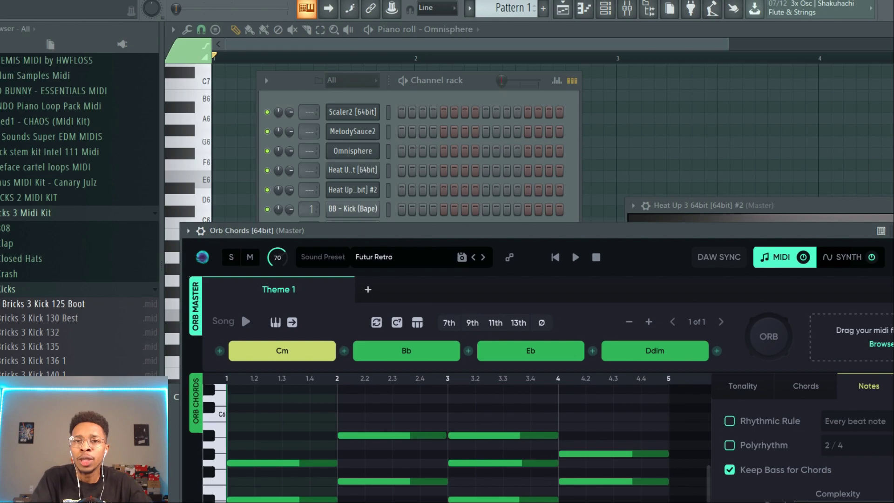
Move the Orb Chords window out of the way and open the Scaler2 instrument in full view.
drag(686, 225, 638, 18)
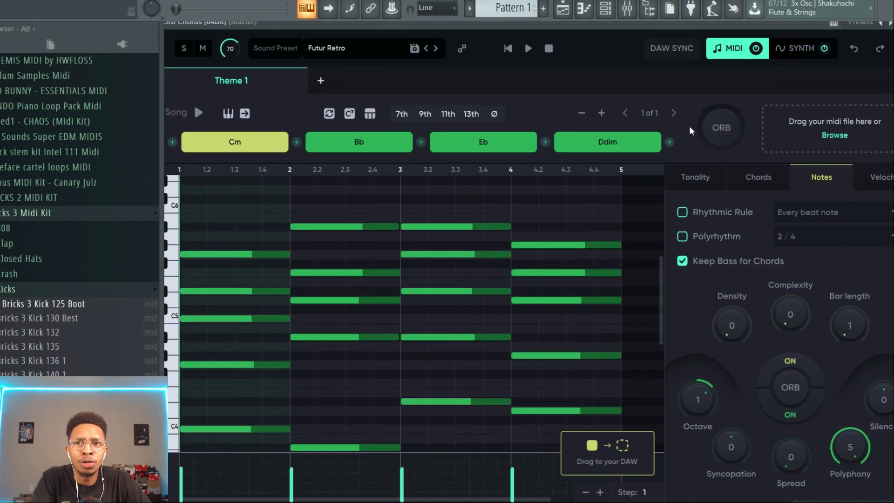
drag(666, 27, 624, 290)
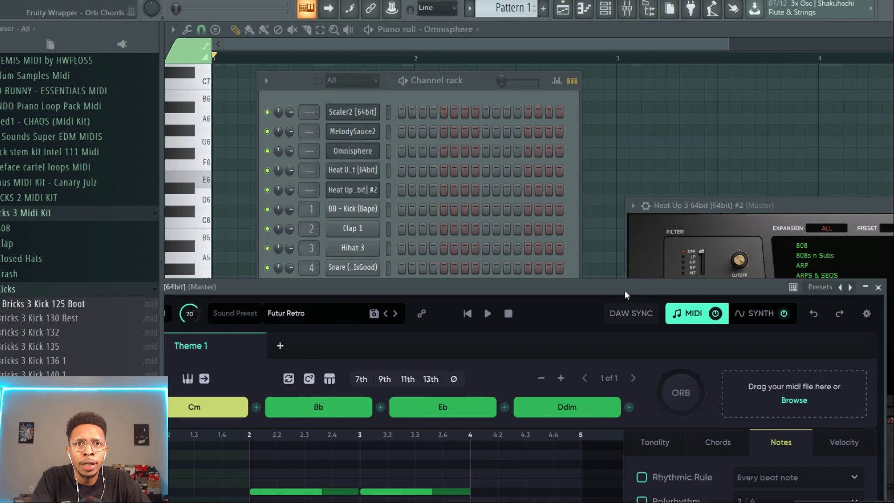
click(349, 111)
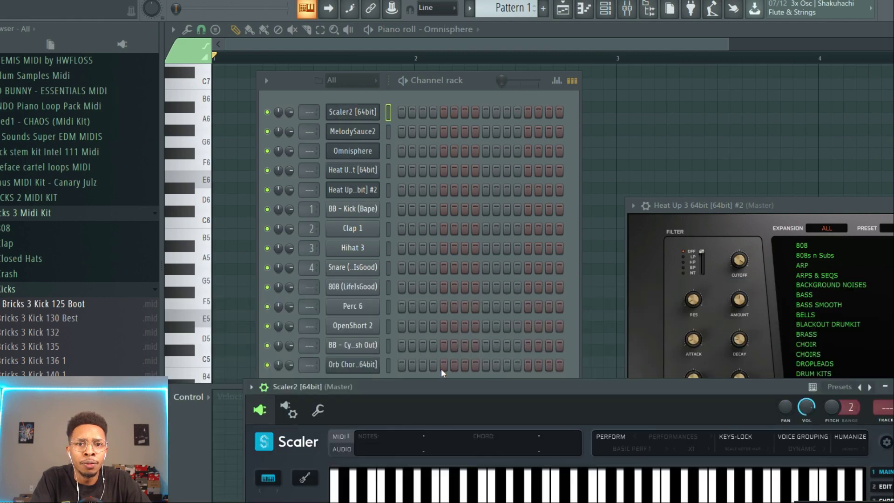
drag(454, 384, 376, 12)
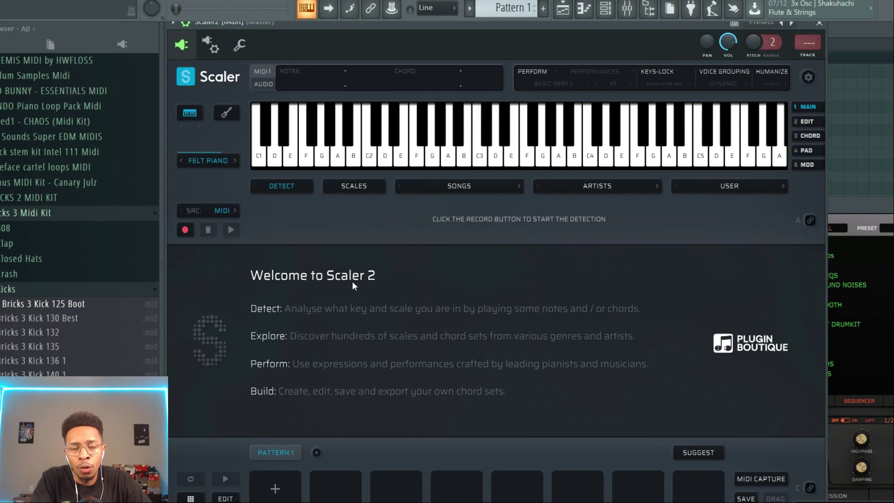
Load the "minor 150 Alert" wav loop from the Blast off folder into Scaler for chord detection, replacing the current detection.
scroll(88, 207, up, 8)
click(20, 258)
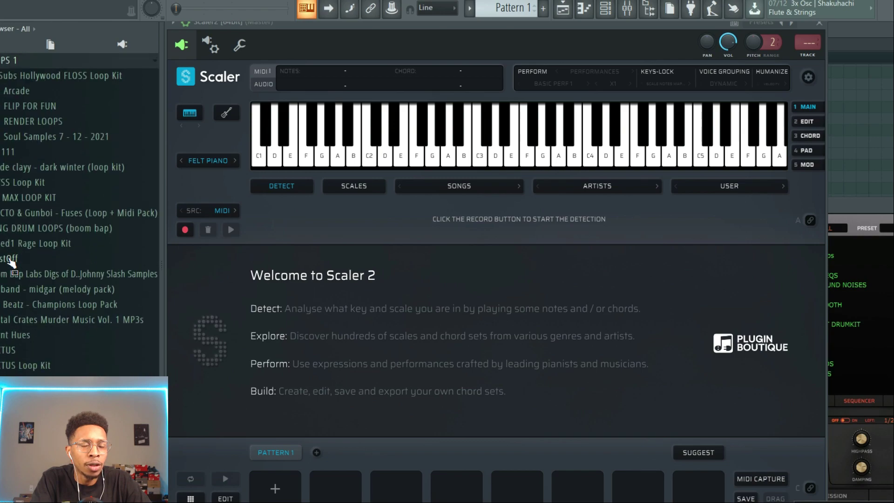
click(10, 259)
drag(21, 288, 395, 243)
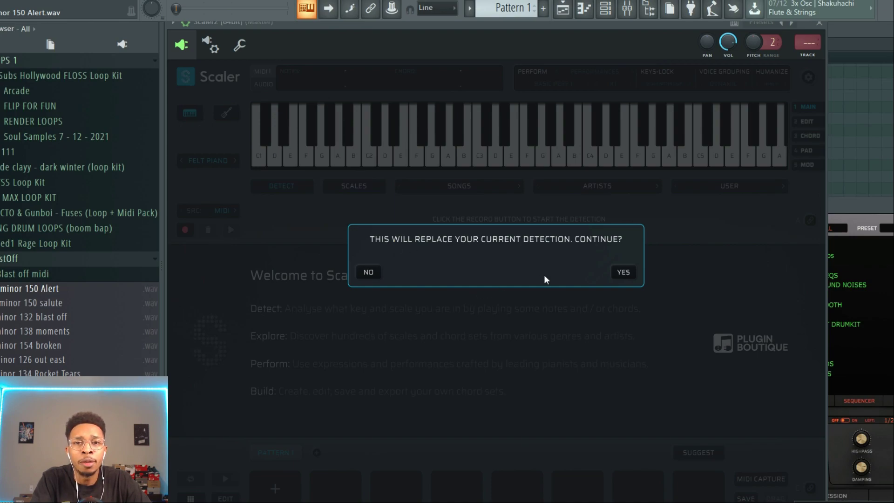
click(623, 272)
click(56, 292)
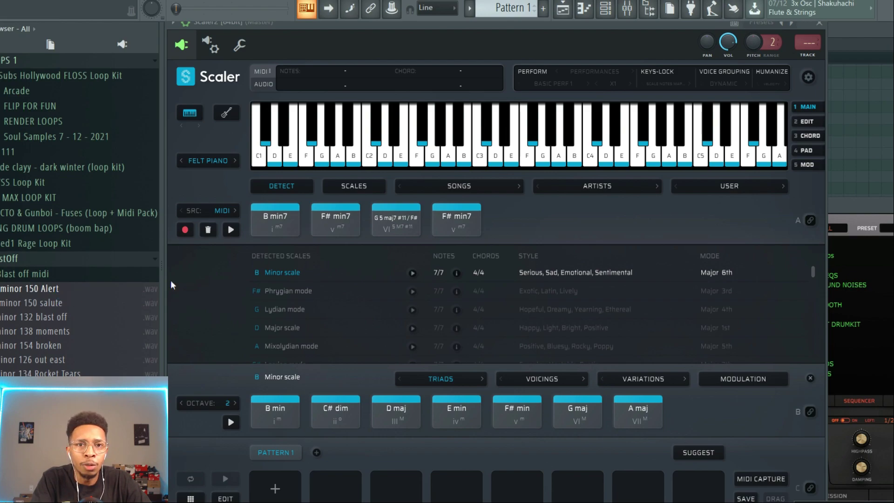
Audition each of the four detected chords in order.
click(281, 208)
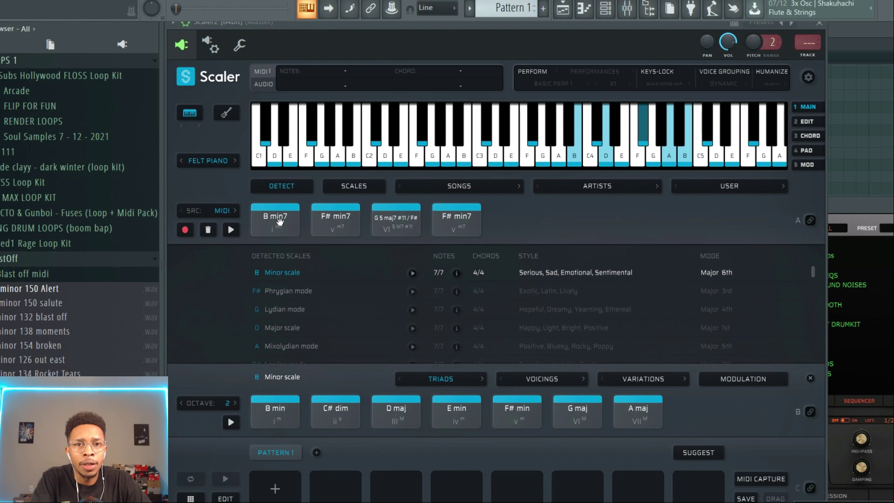
click(335, 219)
click(391, 226)
click(448, 217)
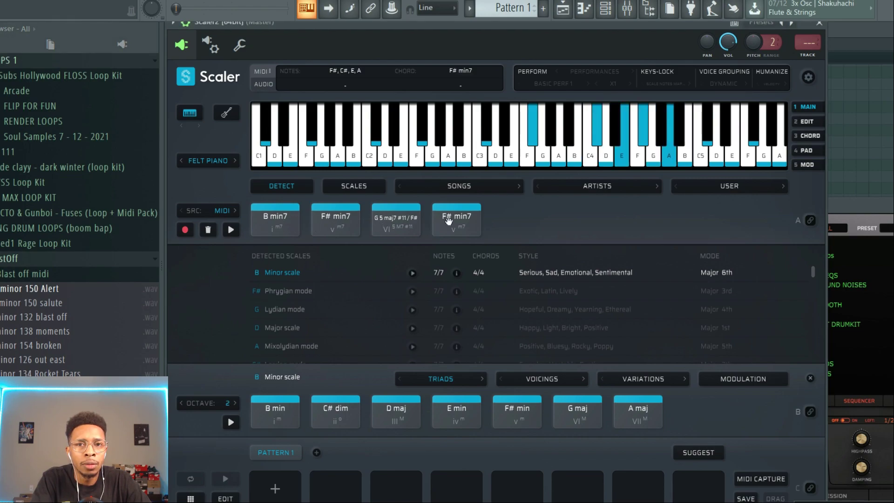
Add the four detected chords, B min7, F# min7, G 5 maj7 #11/F# and F# min7, to Pattern 1 in Scaler.
drag(278, 223, 277, 486)
drag(346, 226, 344, 487)
drag(386, 215, 395, 484)
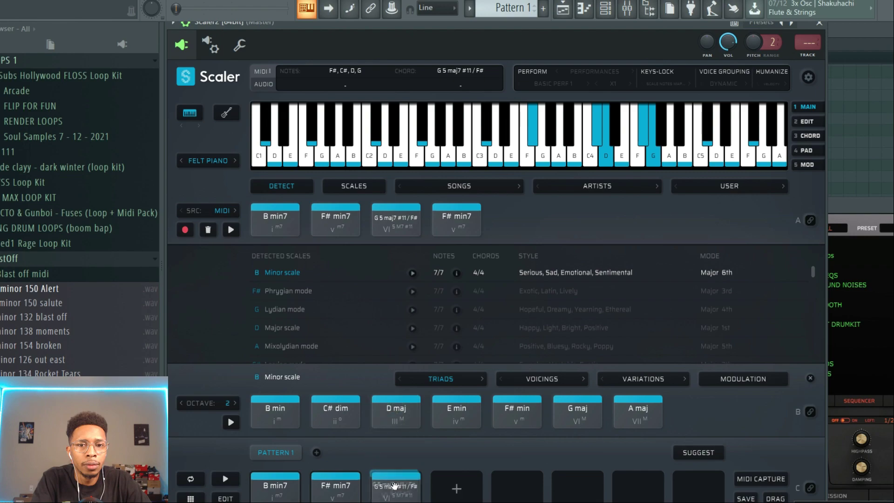
click(455, 213)
drag(455, 213, 457, 488)
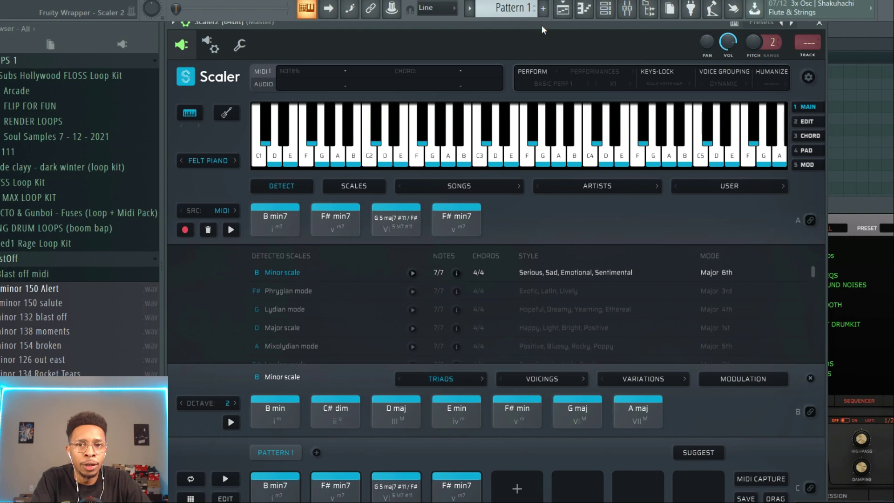
Transfer Scaler's chord pattern as MIDI notes to the Omnisphere channel and play it back.
drag(507, 24, 138, 23)
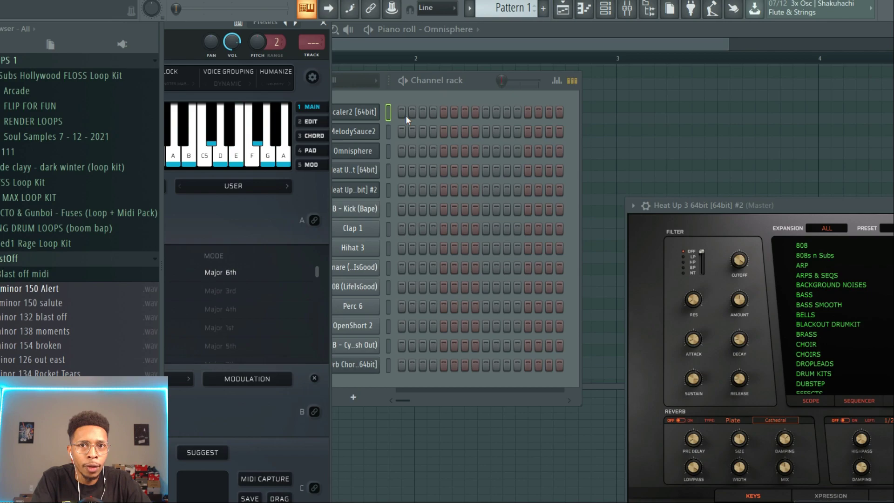
drag(471, 80, 789, 31)
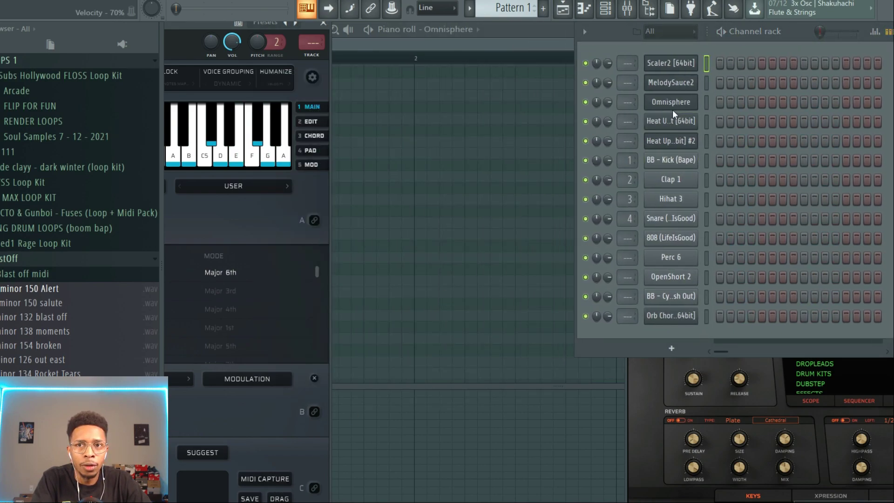
drag(674, 101, 674, 102)
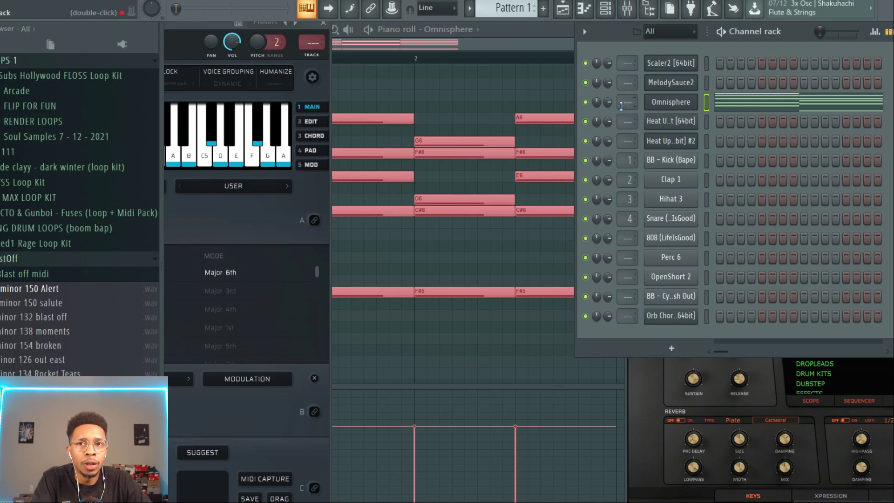
key(space)
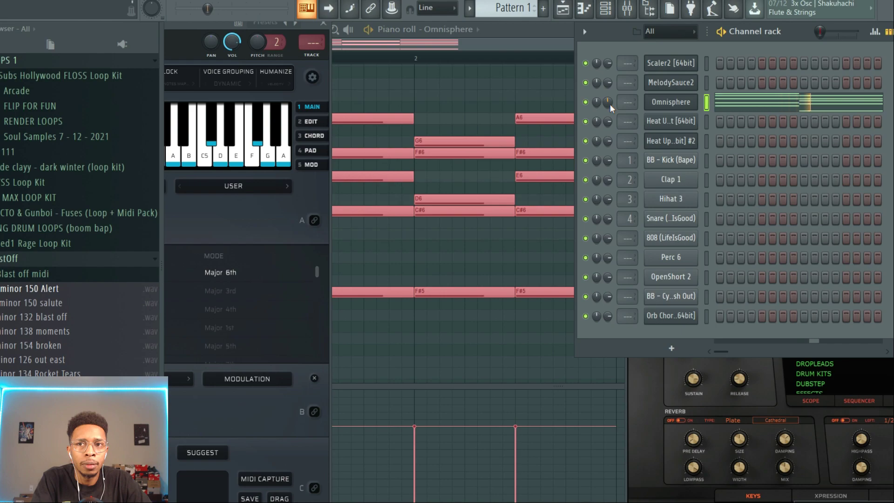
key(space)
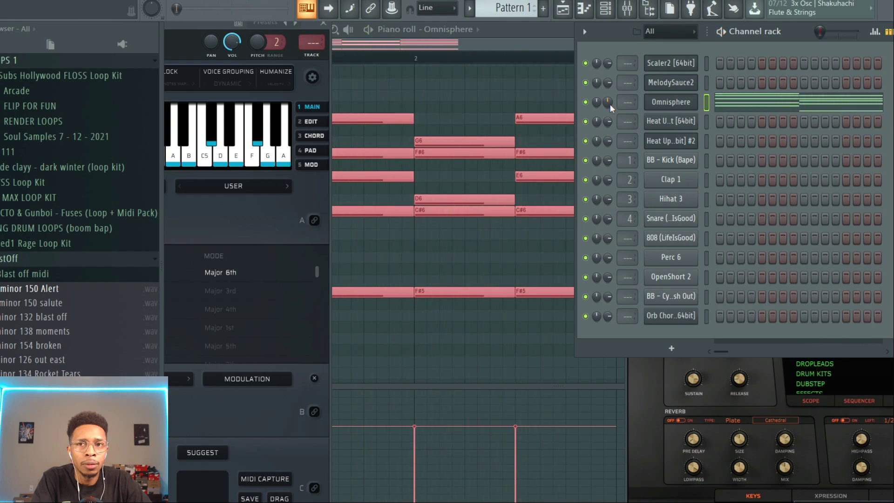
Load the Bells - Cold patch in Omnisphere and play the chord progression with it.
click(676, 101)
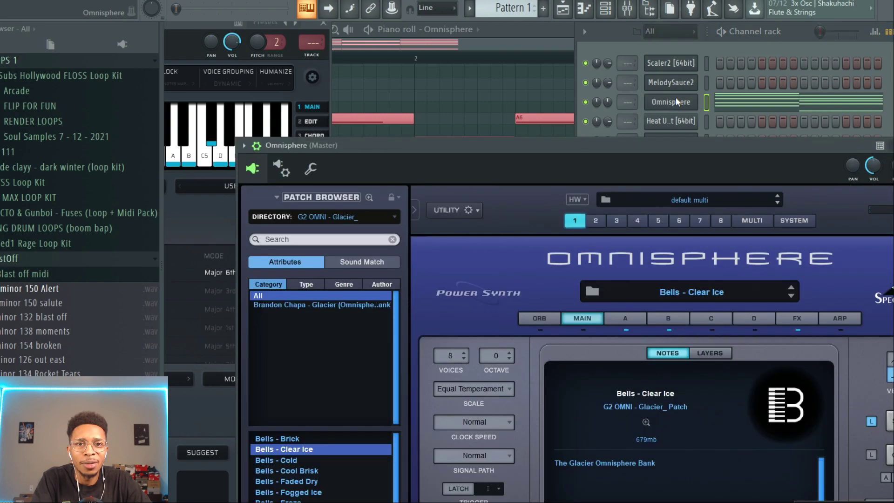
click(287, 460)
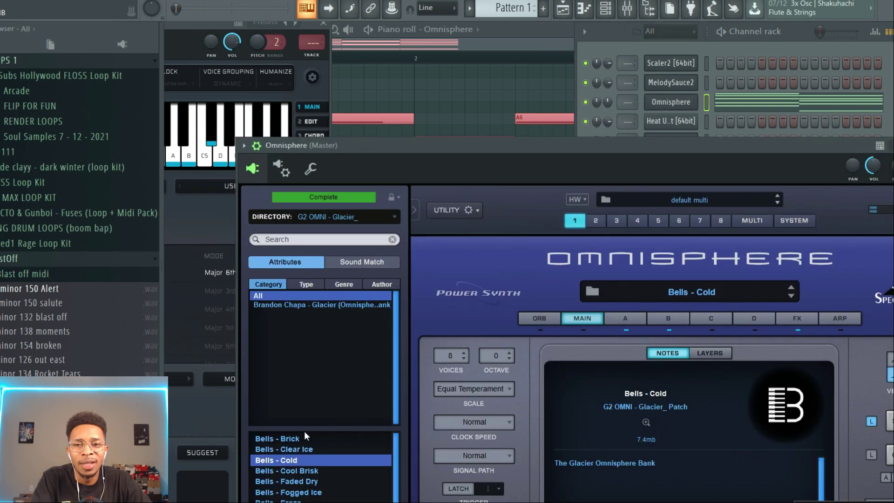
click(640, 46)
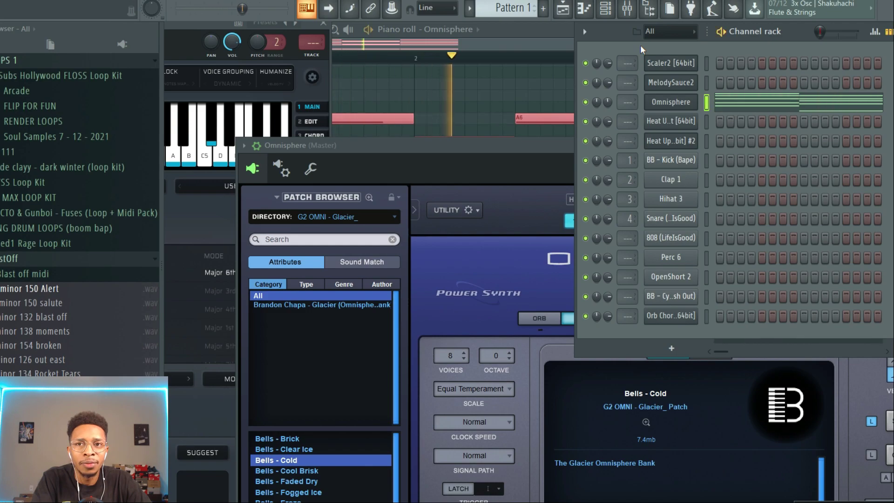
Transpose the Omnisphere chords down one octave and duplicate the two-bar progression into bars 3 and 4.
click(722, 101)
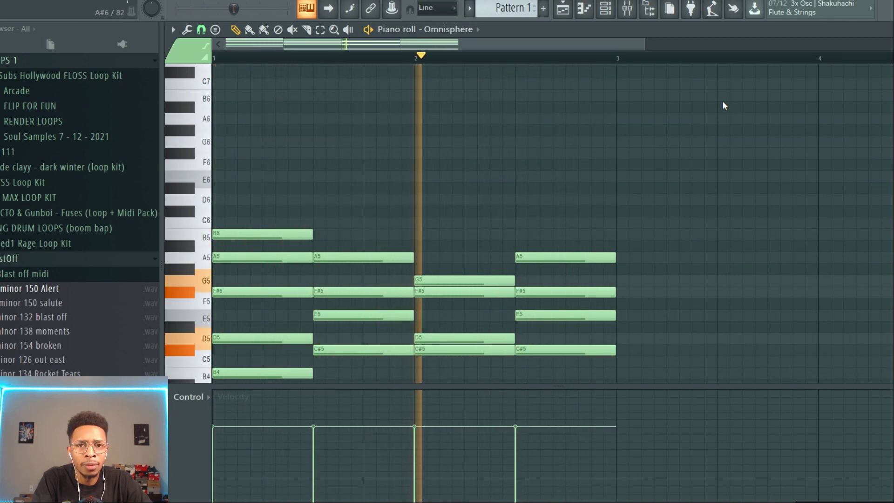
key(space)
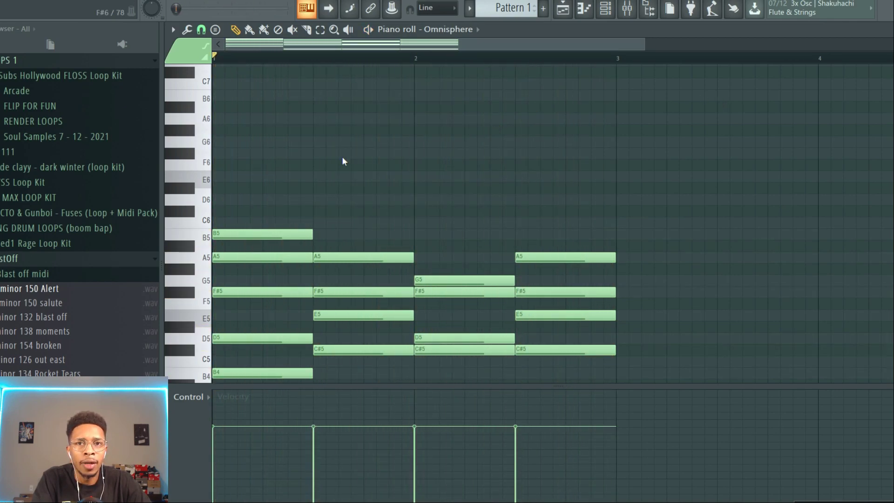
scroll(343, 159, down, 4)
drag(639, 281, 247, 68)
drag(238, 153, 637, 144)
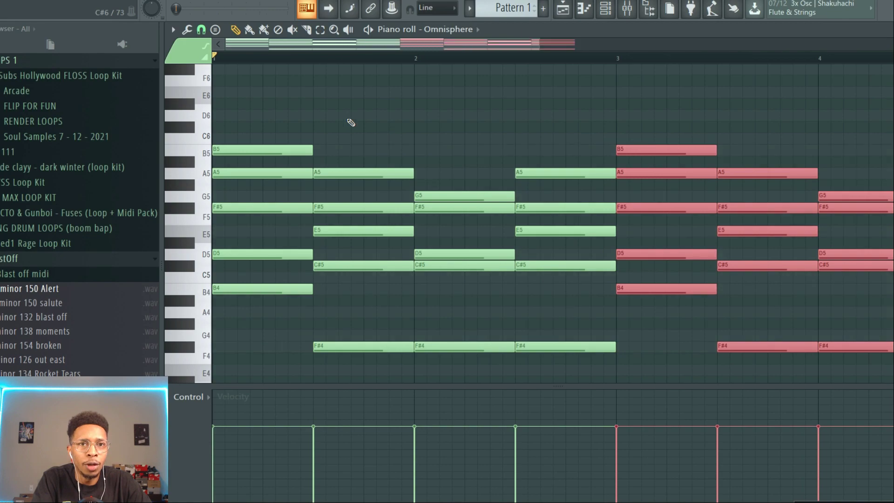
Set the piano roll's scale highlighting root note to B, keeping the Minor Natural (Aeolian) scale.
click(172, 30)
mouse_move(219, 103)
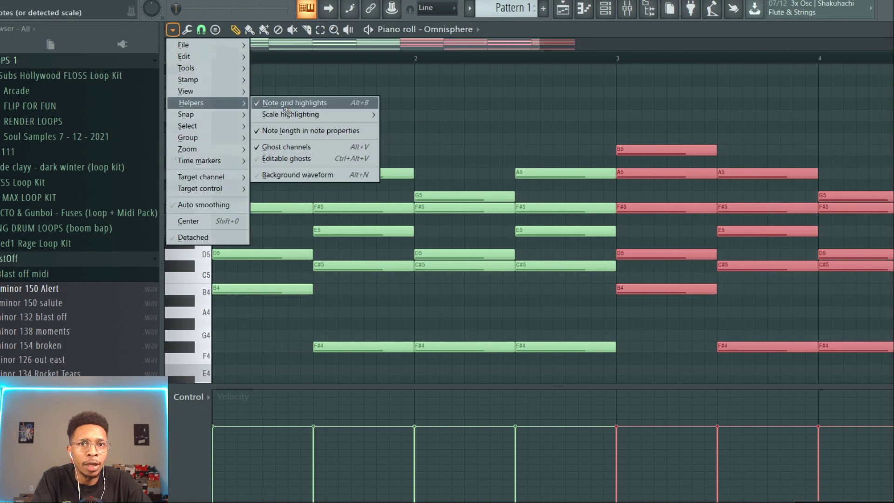
mouse_move(290, 114)
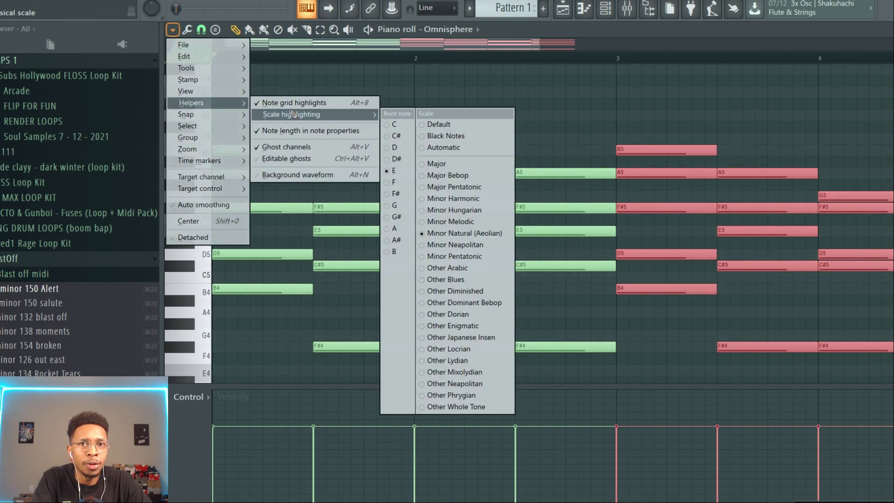
click(398, 252)
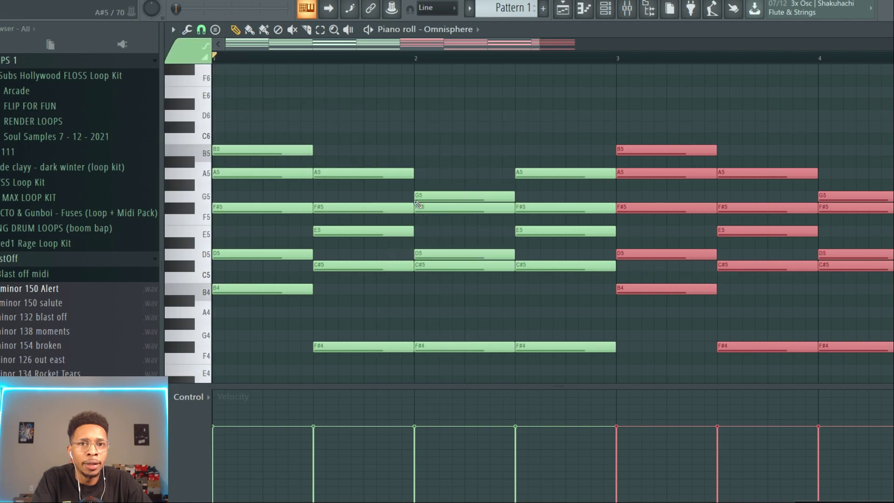
Draw short one-step melody notes C#6, D6, C#6 and B5 over the chords in bar 3.
drag(539, 46, 740, 248)
click(502, 130)
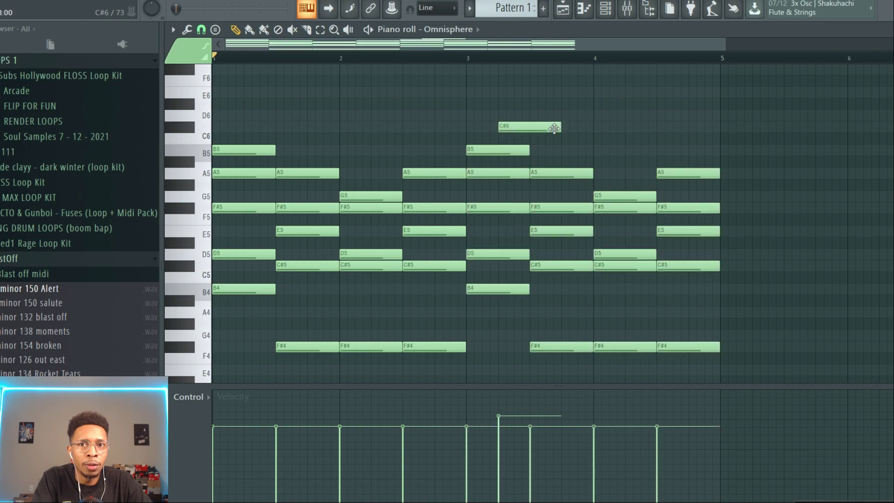
drag(560, 129, 509, 126)
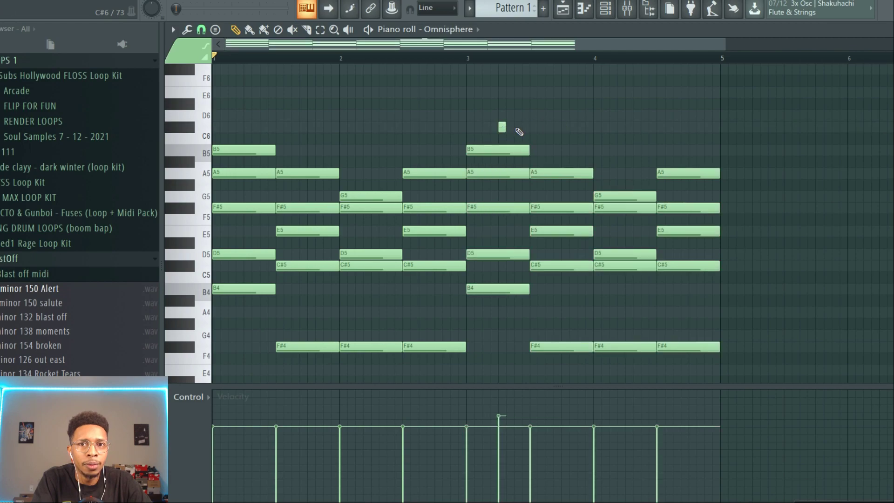
click(516, 116)
click(564, 128)
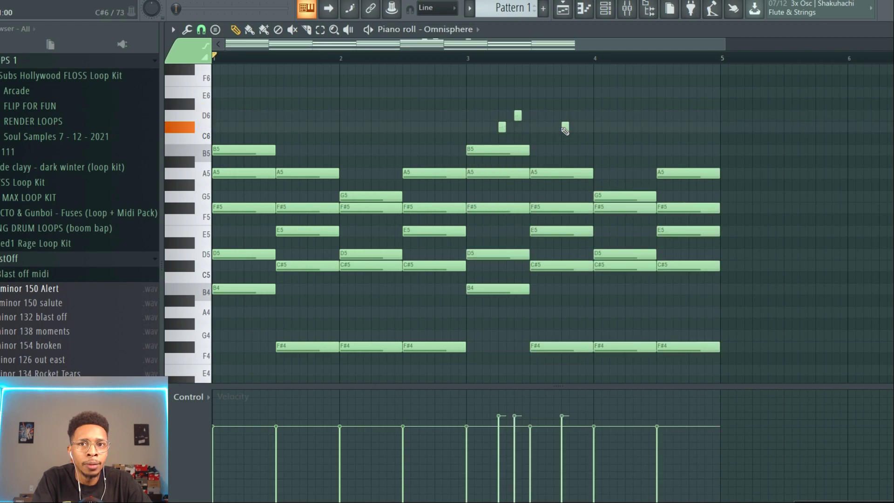
click(580, 150)
Continue the melody in bar 4 with short A5, G5, G5 and F#5 notes, and play the pattern.
click(628, 172)
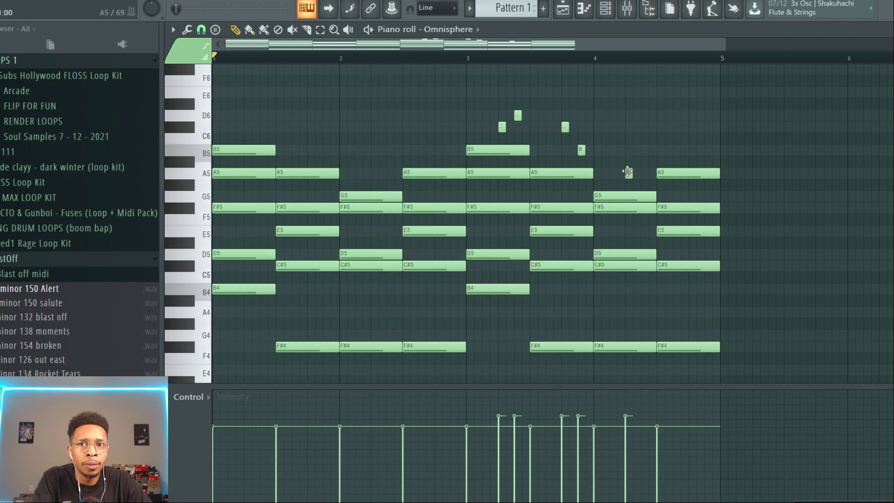
drag(645, 173, 645, 196)
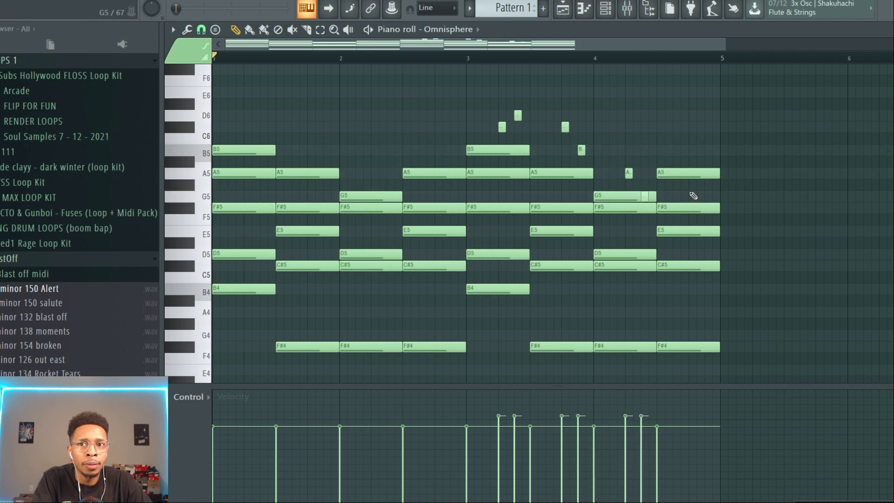
click(693, 195)
click(705, 208)
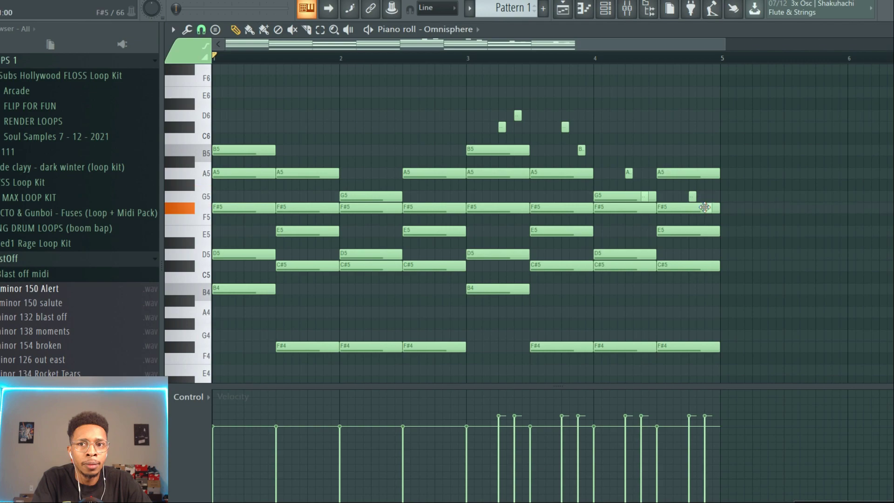
key(space)
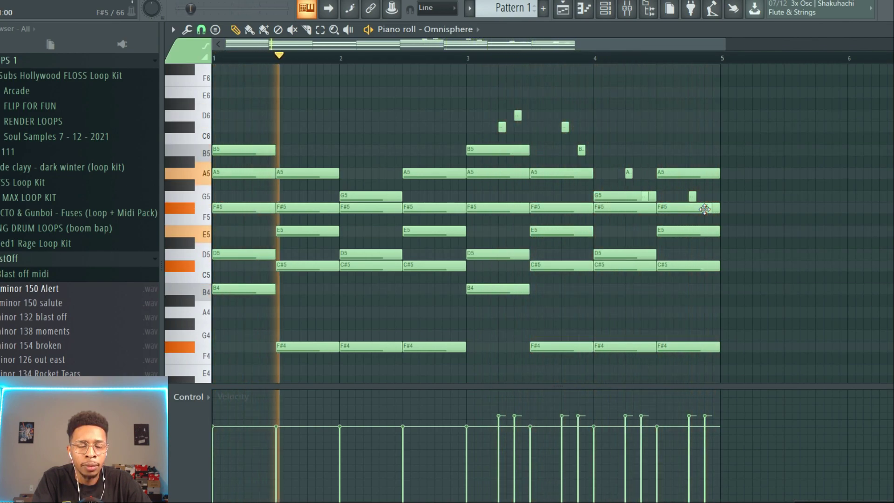
key(space)
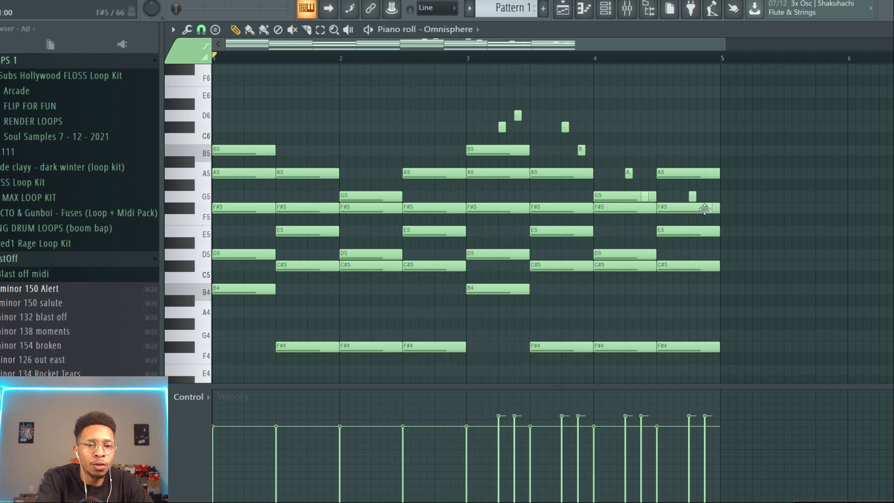
Copy the Omnisphere channel's notes and paste them into the first Heat Up 3 channel.
click(605, 8)
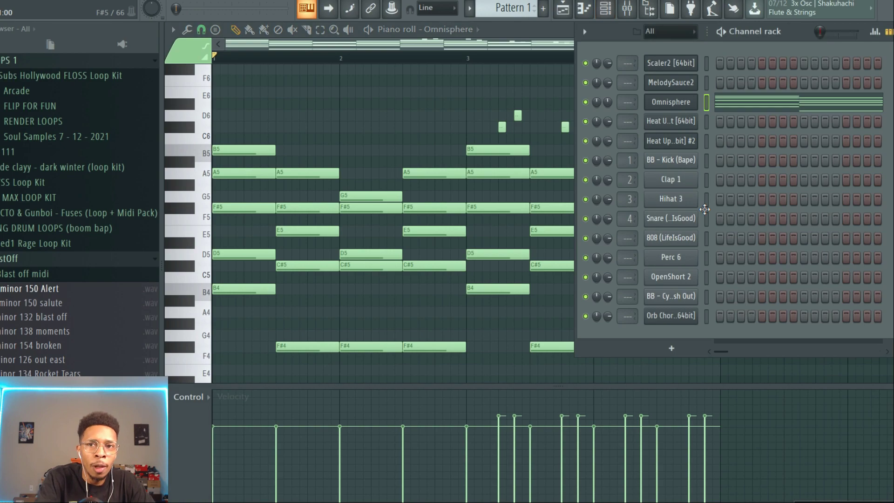
right_click(678, 98)
click(828, 114)
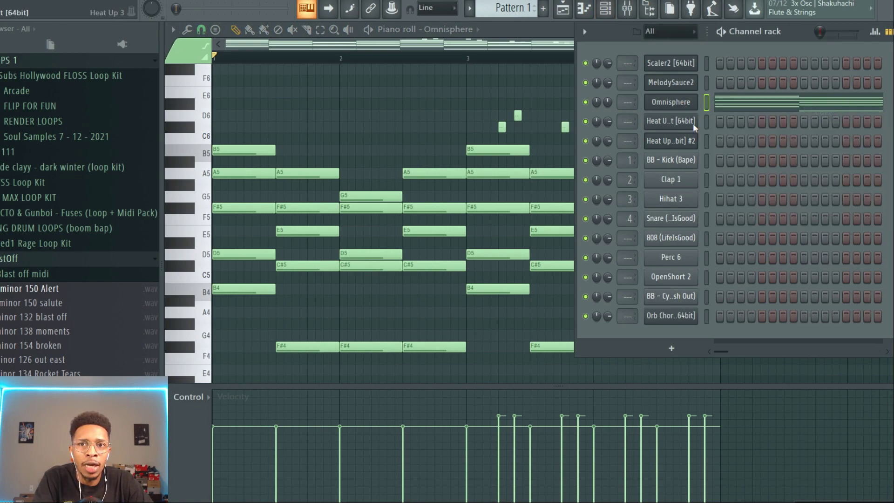
right_click(692, 123)
click(829, 147)
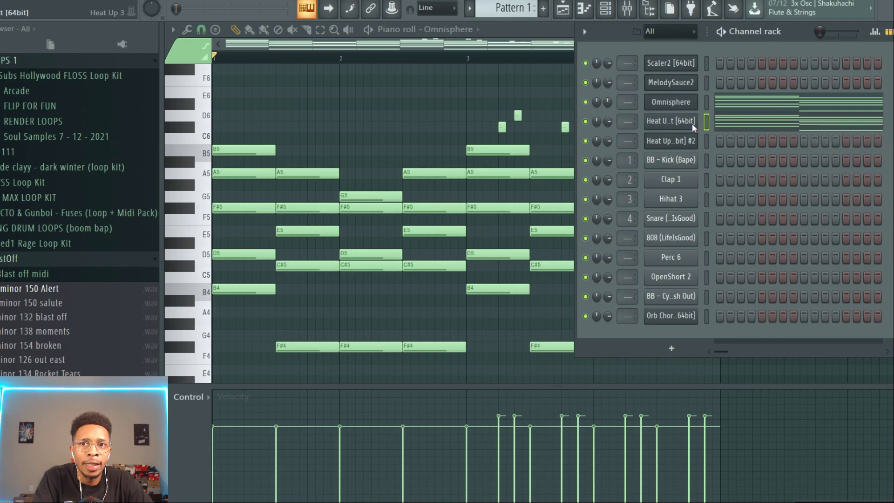
Load the CHOIR - SIP [GRIND] preset from the LAYERED category in the first Heat Up 3 channel.
click(689, 122)
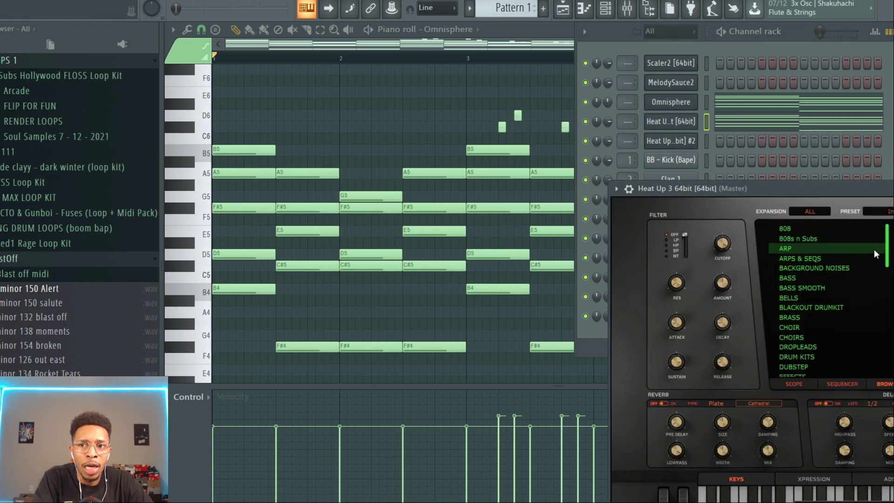
drag(887, 254, 887, 309)
click(797, 305)
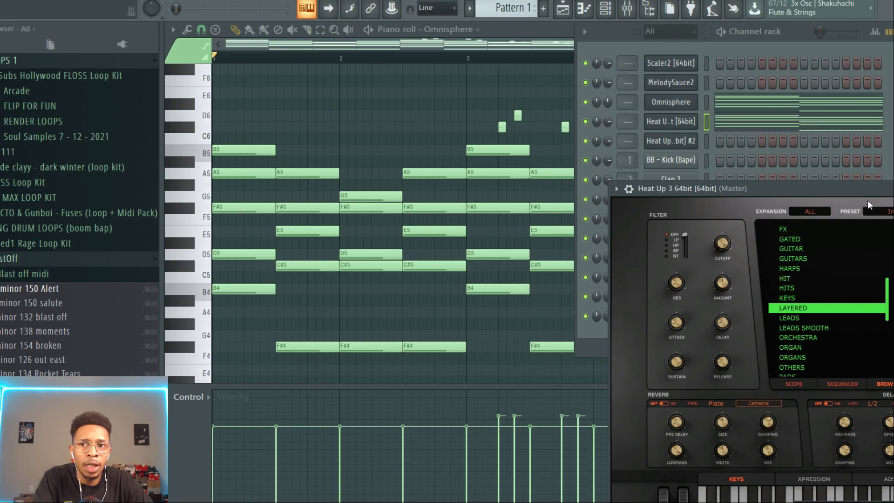
click(802, 355)
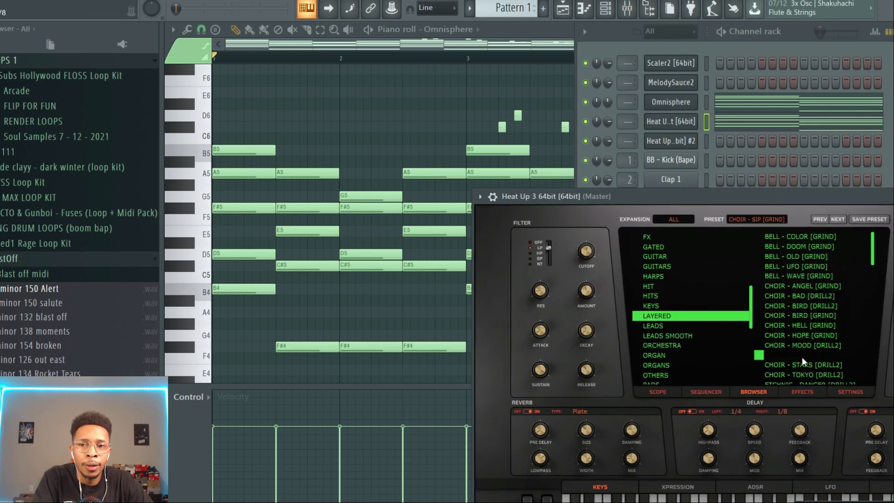
Play the pattern to compare the Heat Up 3 layer with Omnisphere, muting the Heat Up 3 channel during playback.
click(584, 96)
key(space)
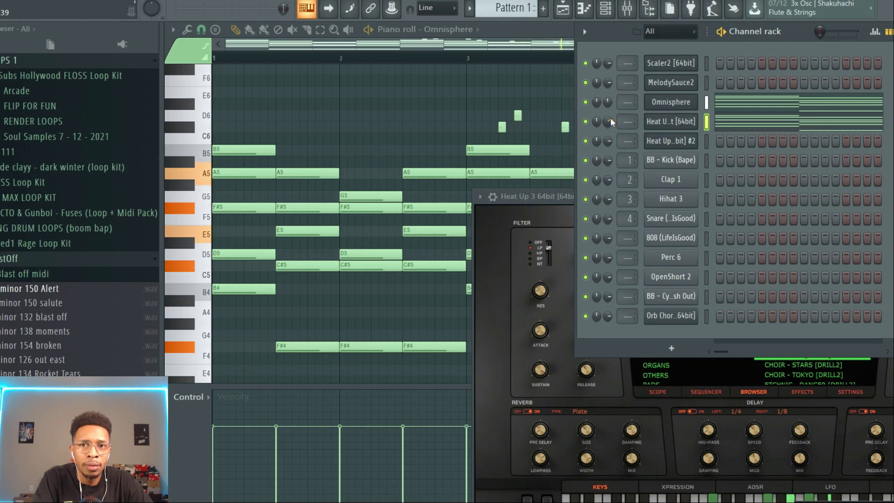
click(585, 120)
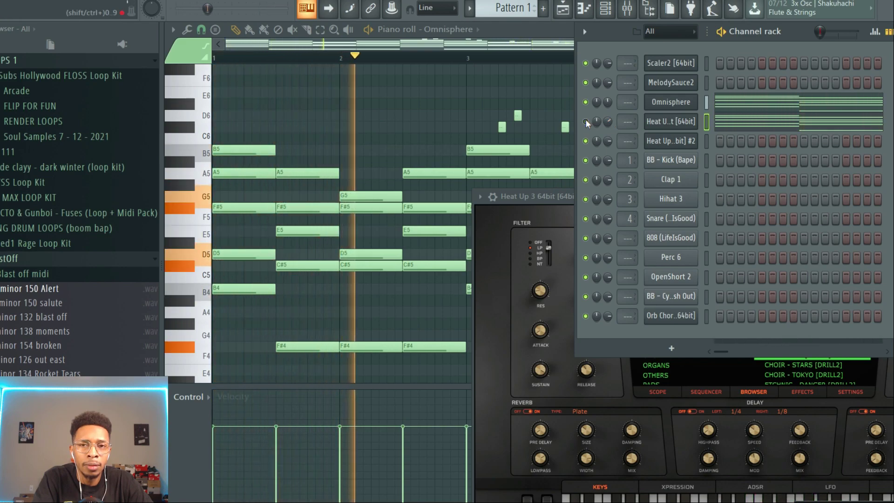
key(space)
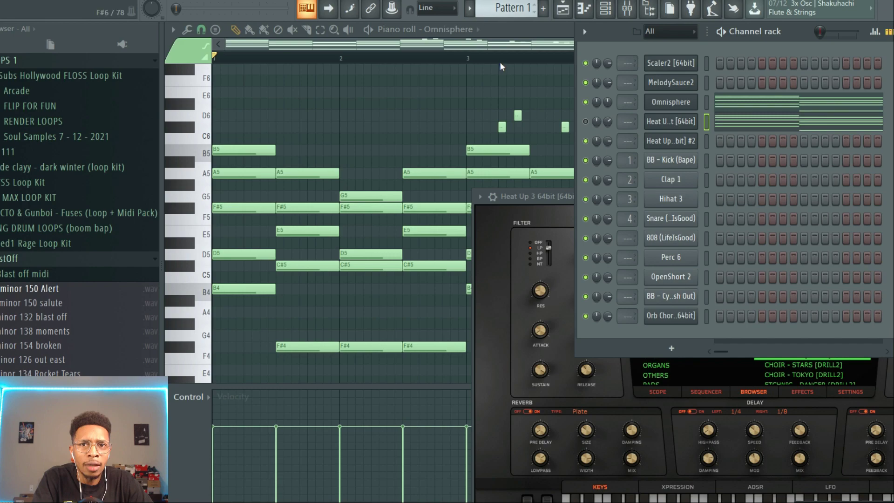
click(499, 29)
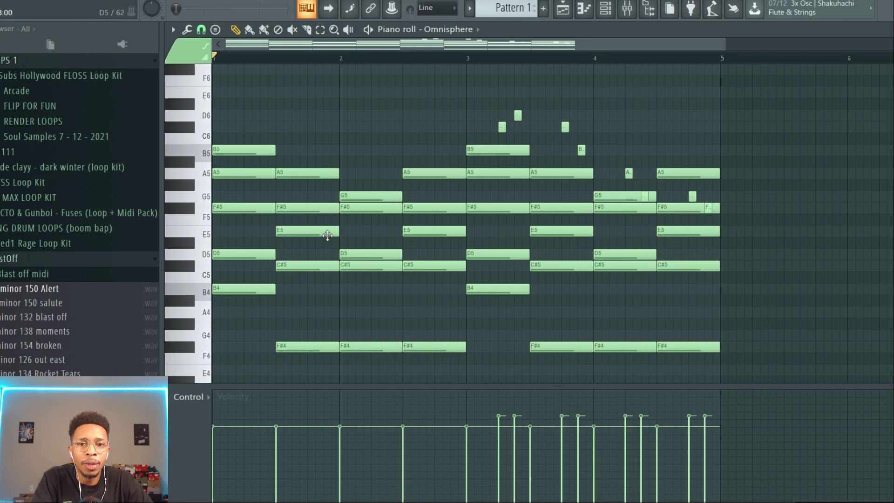
Open MelodySauce2 and set its key to D Major / B minor, the middle loop length and octave +12.
key(F6)
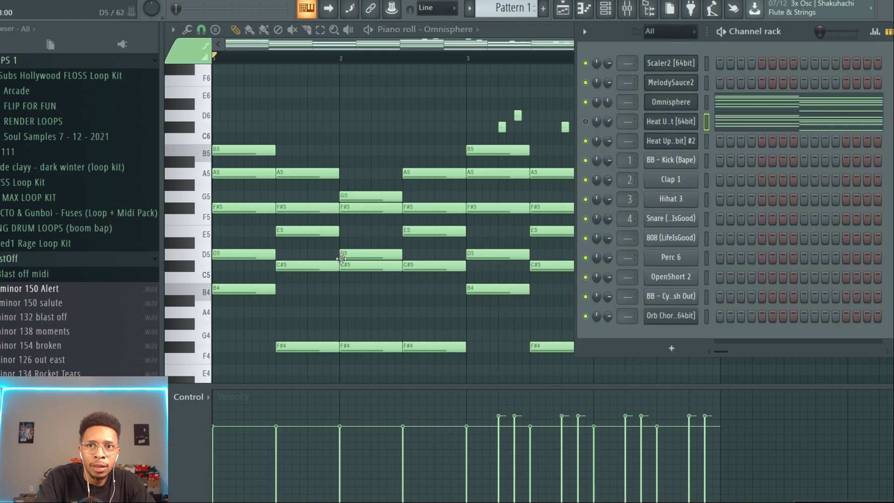
click(672, 81)
drag(464, 392, 527, 65)
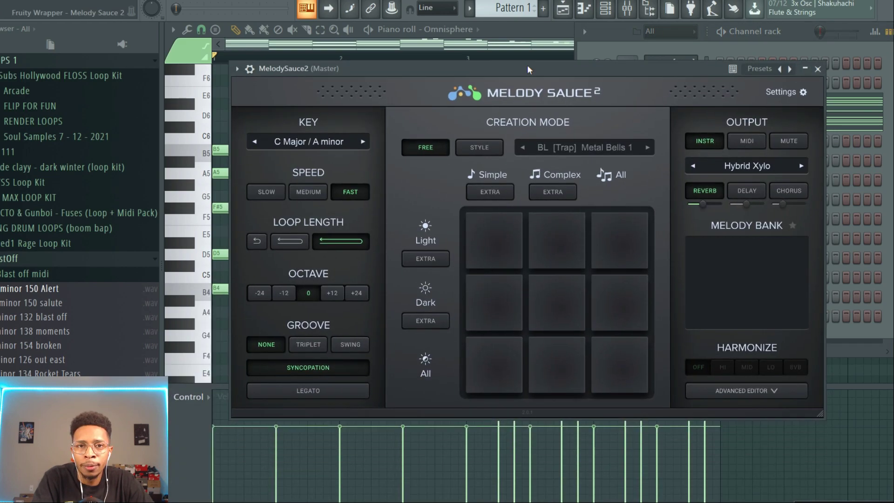
click(329, 141)
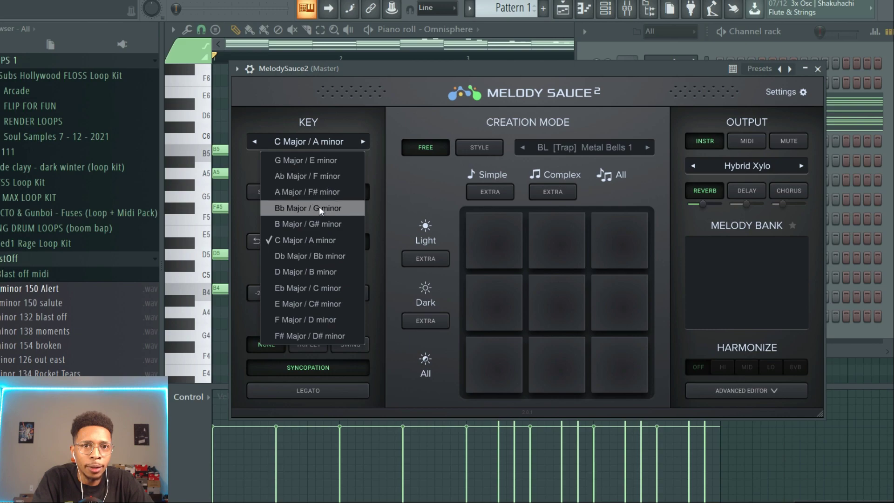
click(320, 271)
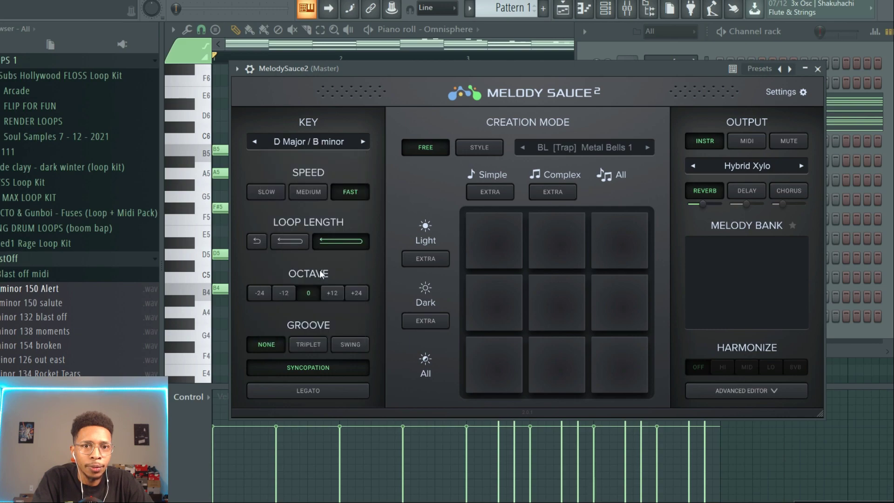
click(297, 243)
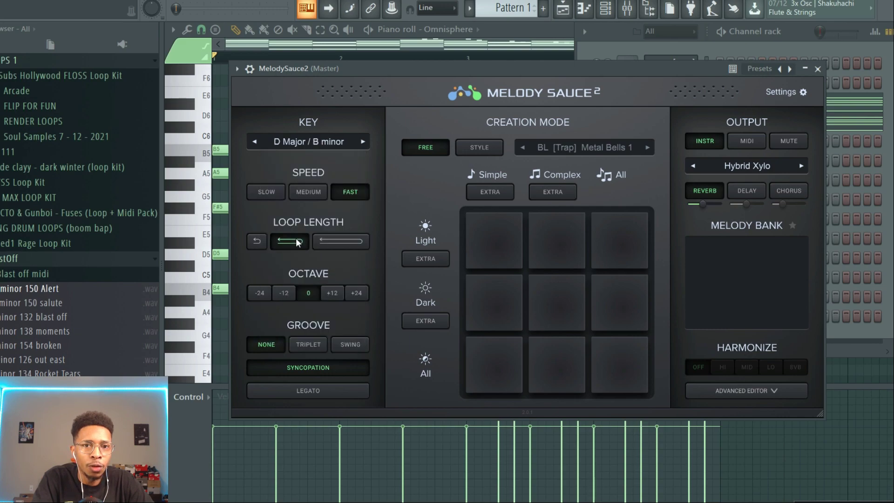
click(331, 292)
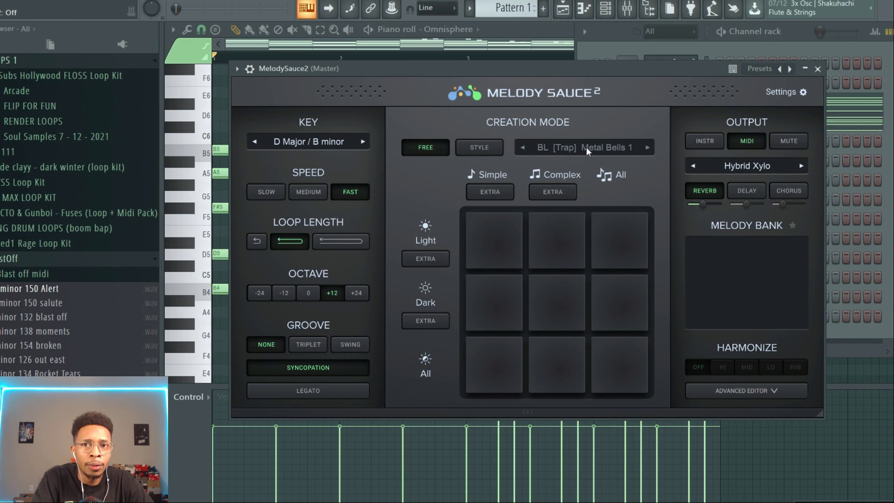
Set the Melody Sauce output to INSTR and switch the creation mode to the [Trap] Piano Plucks style.
click(724, 167)
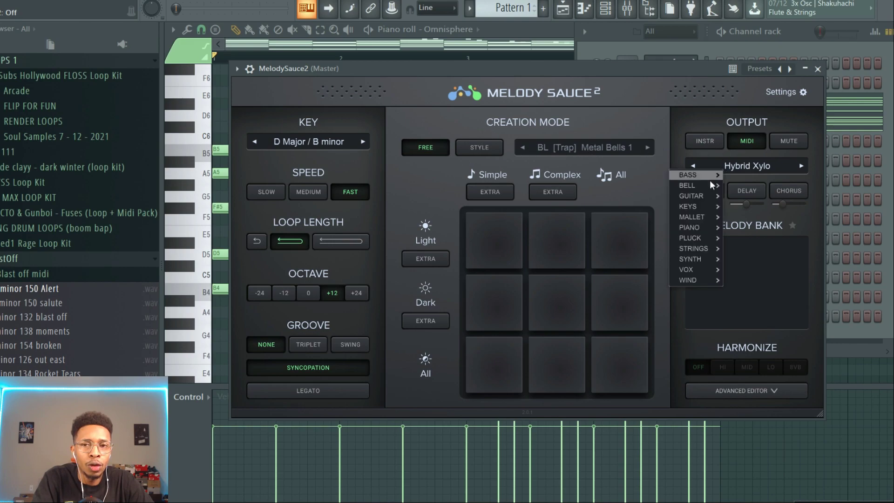
mouse_move(703, 196)
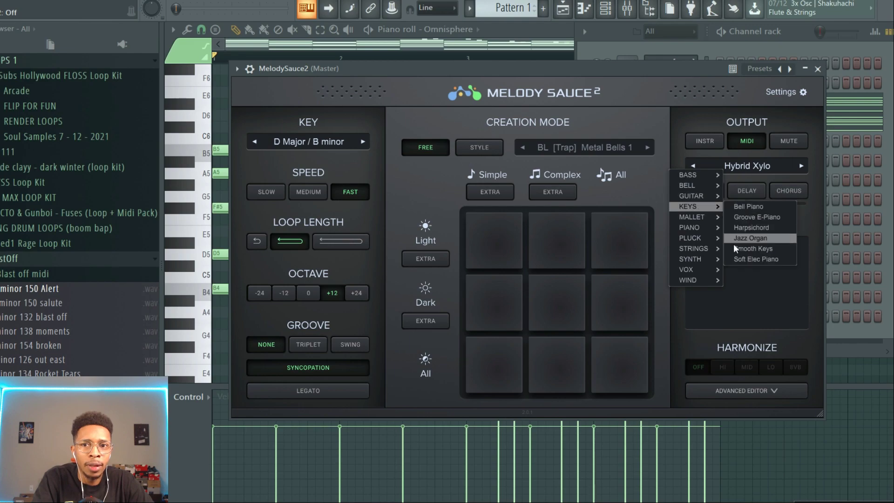
click(705, 141)
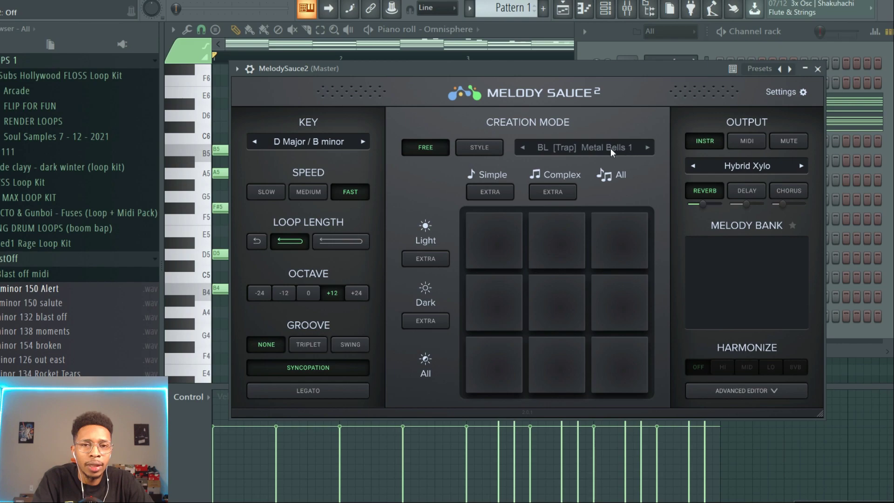
click(483, 147)
click(548, 148)
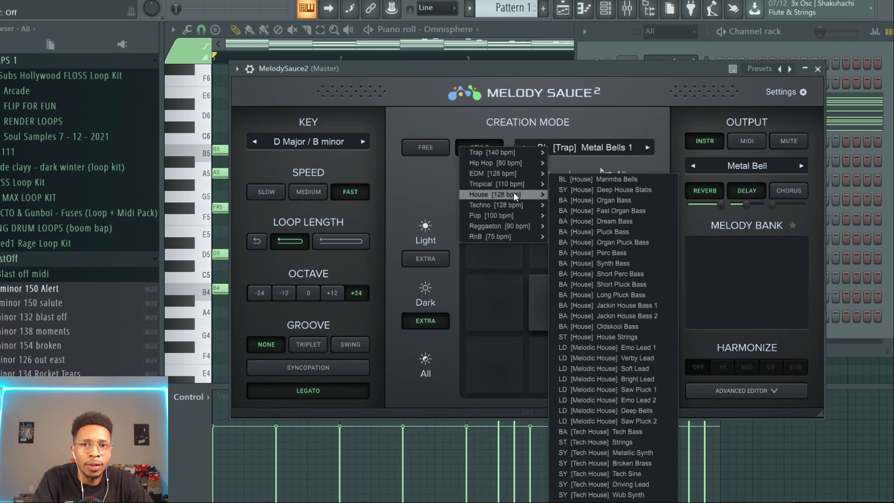
mouse_move(521, 154)
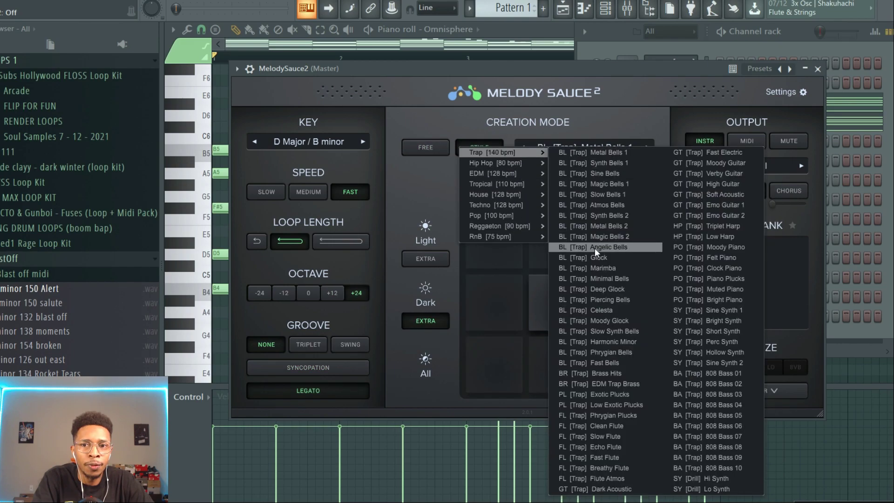
click(721, 280)
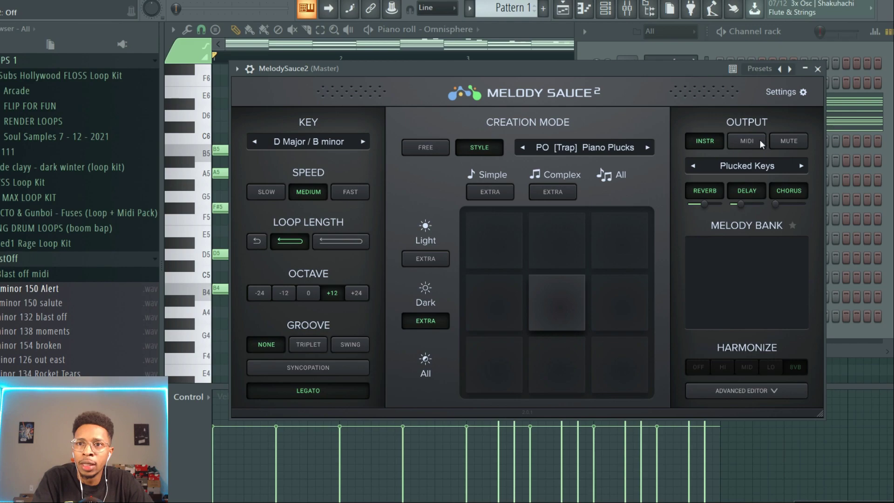
Generate two melodies with the Dark Complex pad, and place one on the first Heat Up 3 channel to hear it with the chords.
click(548, 306)
click(544, 305)
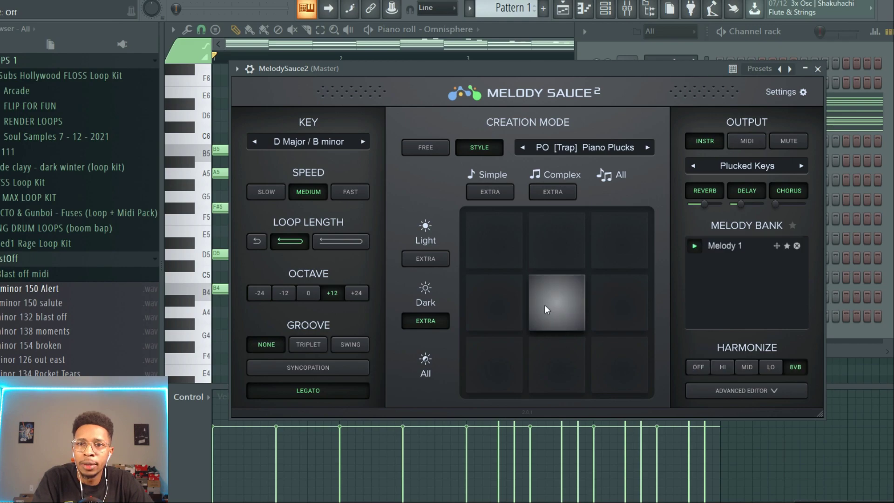
drag(688, 73, 398, 89)
drag(486, 262, 688, 118)
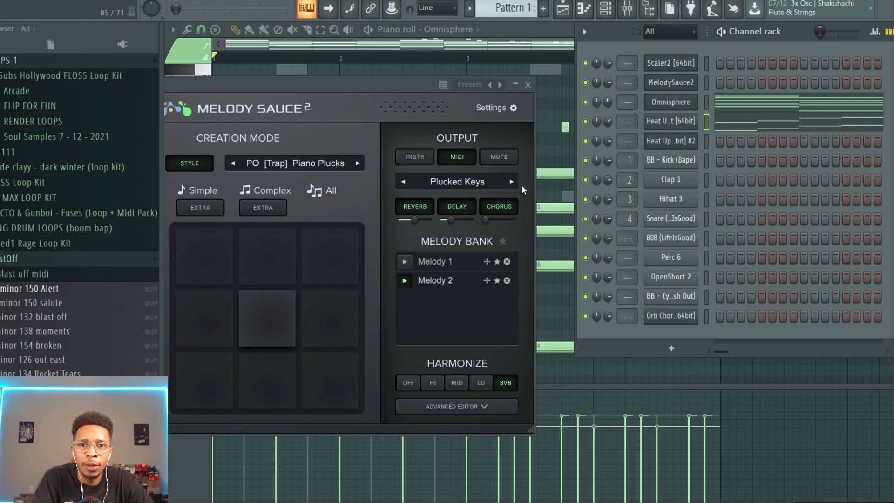
key(space)
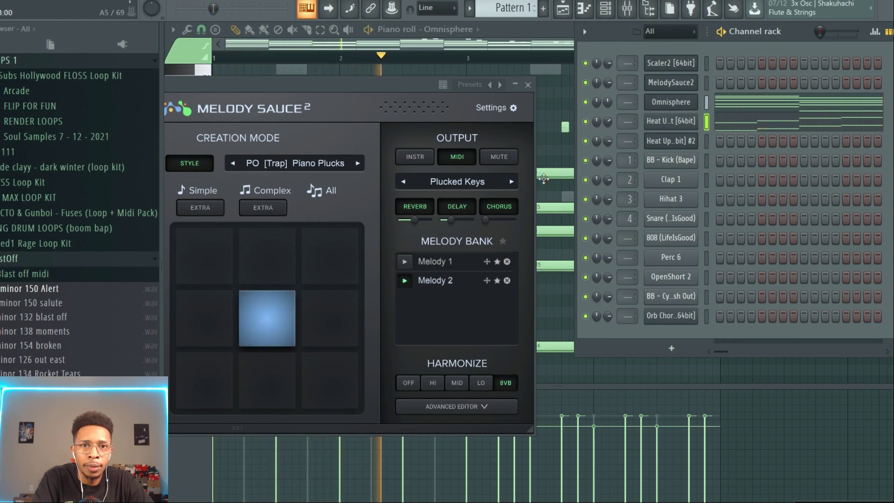
key(space)
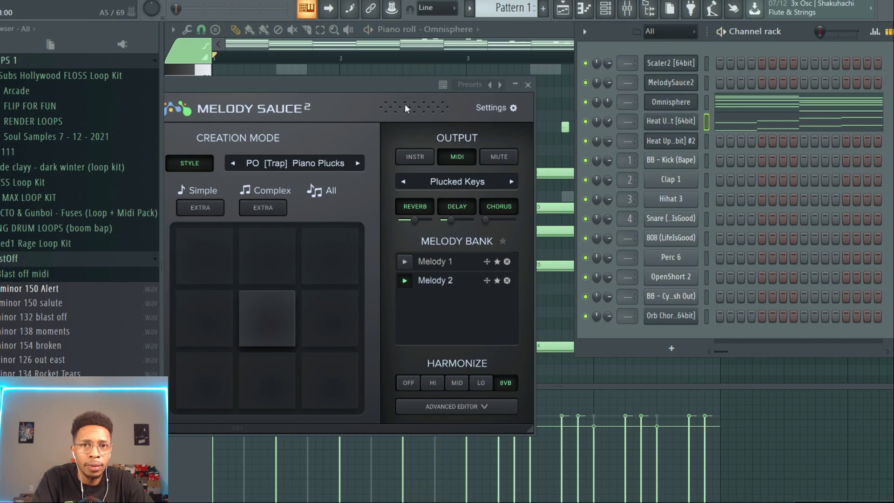
Generate a third melody with the Dark Complex pad and place it on the first Heat Up 3 channel.
drag(371, 83, 526, 48)
click(431, 274)
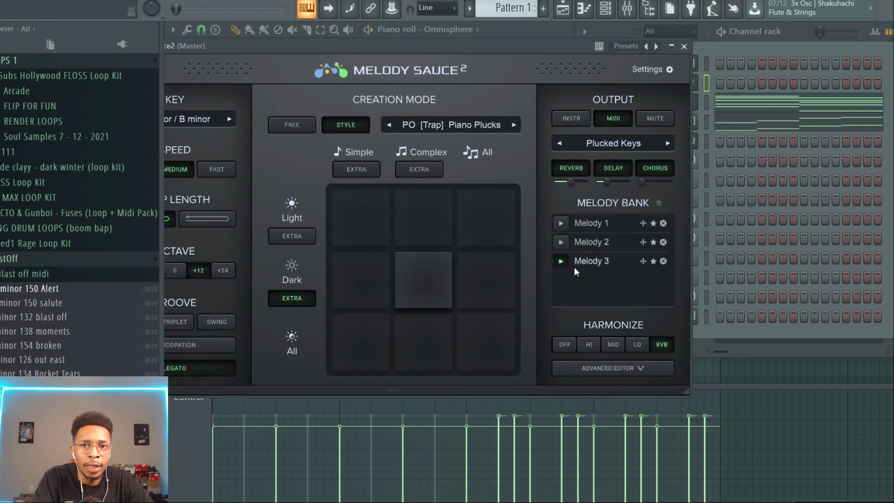
drag(644, 259, 743, 127)
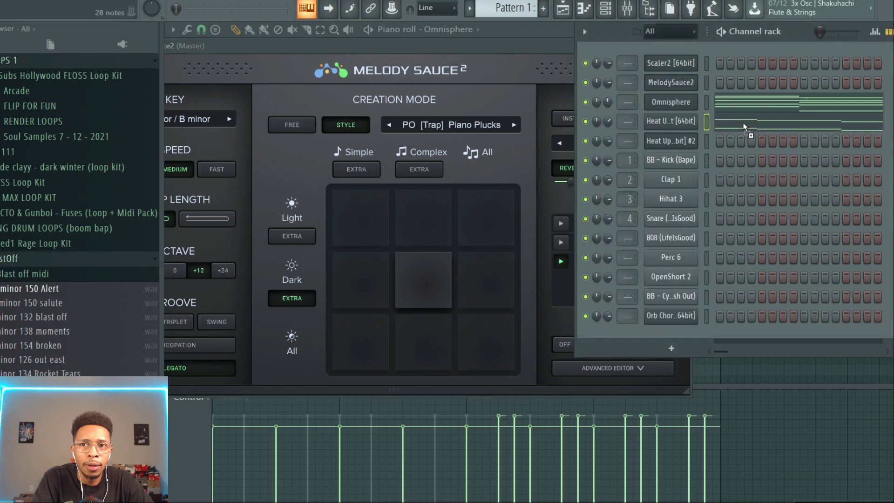
Turn Harmonize off, generate a fourth melody and place it on the first Heat Up 3 channel for playback.
click(544, 300)
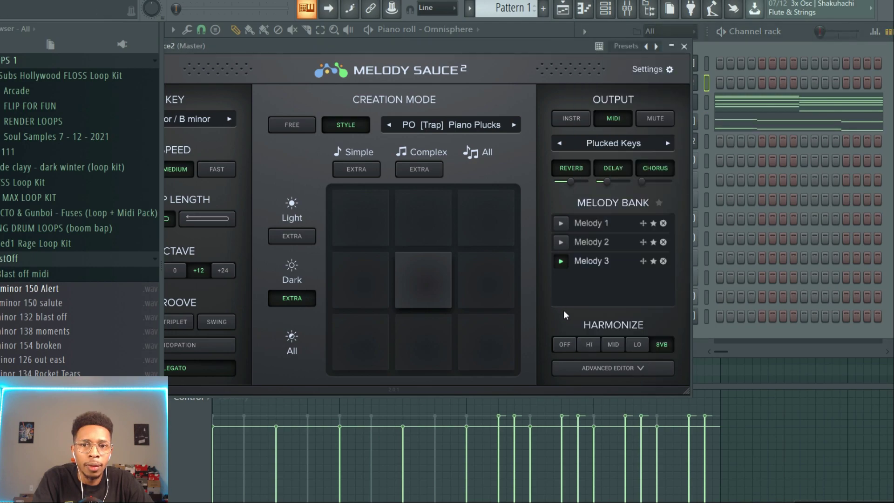
click(573, 343)
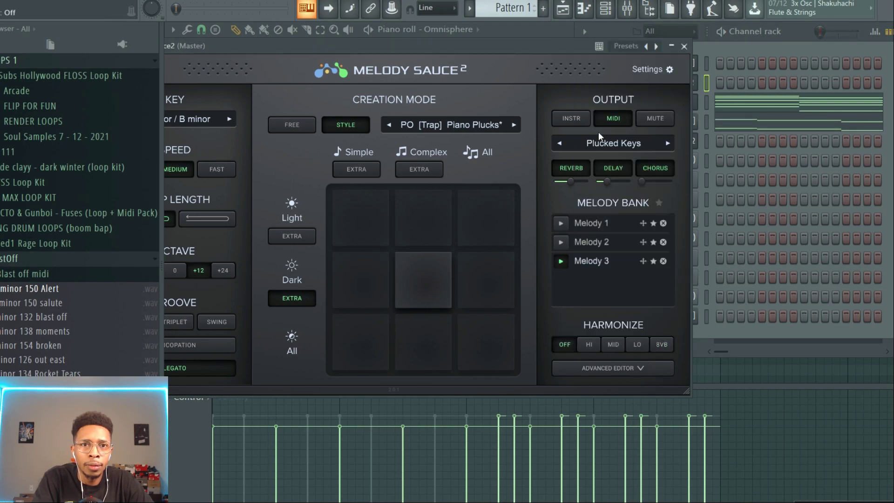
click(441, 263)
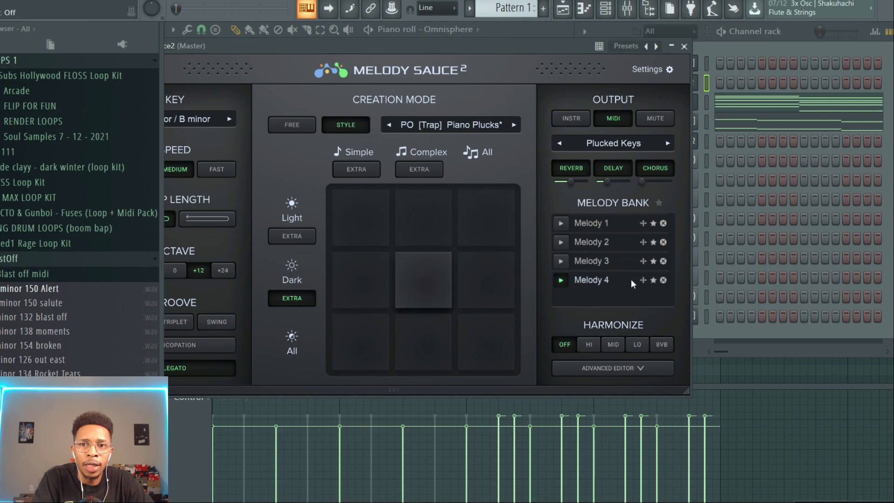
click(742, 120)
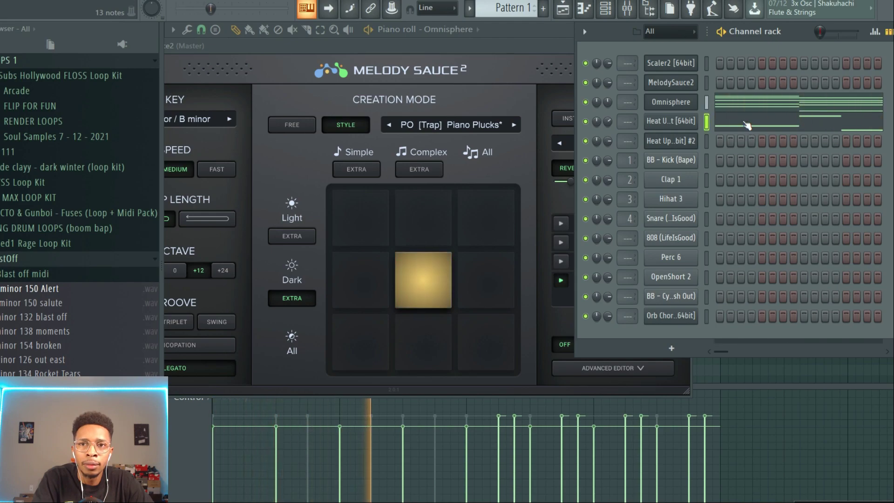
Load the CHOIR - BIRD [GRIND] preset in the first Heat Up 3 channel and open its melody in the piano roll.
click(674, 119)
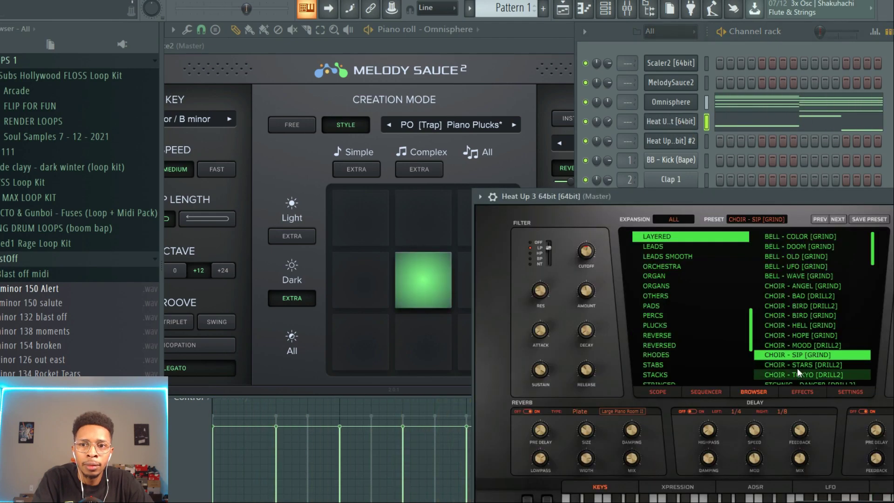
click(780, 314)
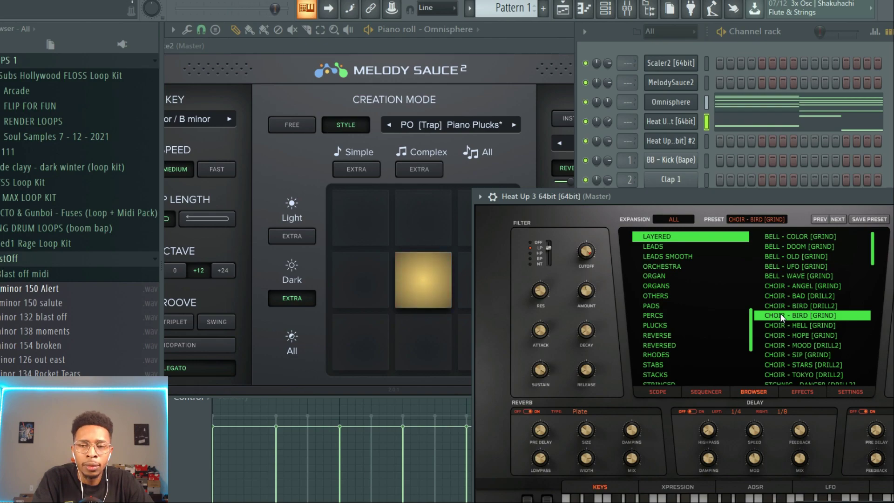
click(755, 119)
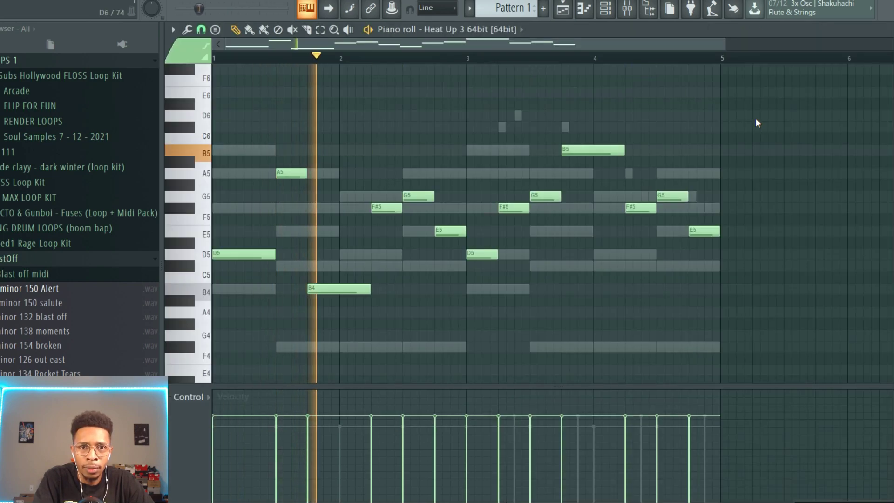
Lower the first Heat Up 3 channel's volume in the channel rack and stop playback.
key(F6)
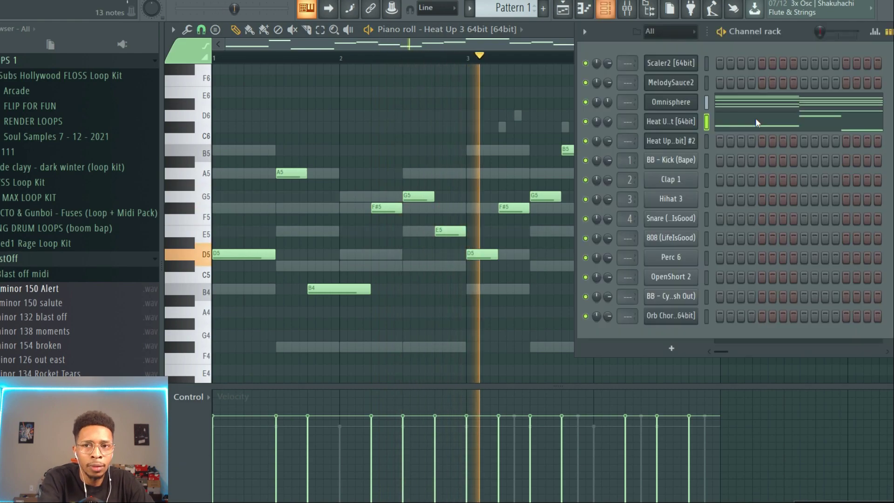
scroll(605, 122, down, 3)
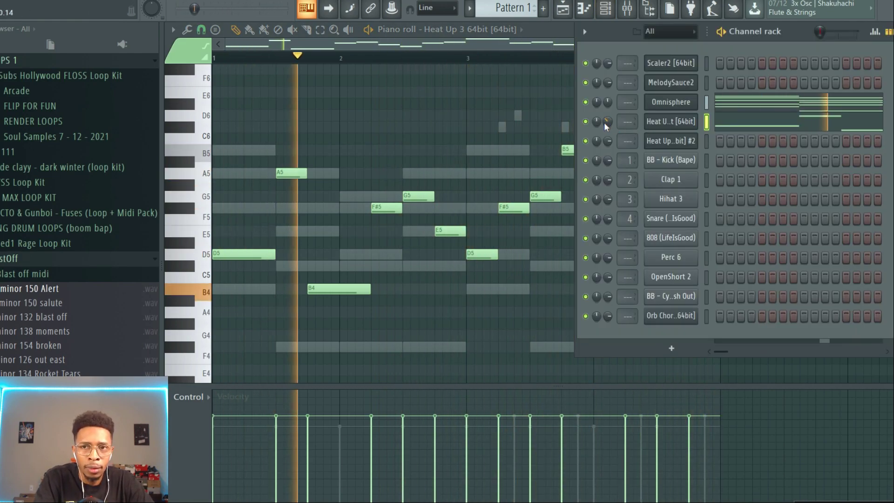
key(space)
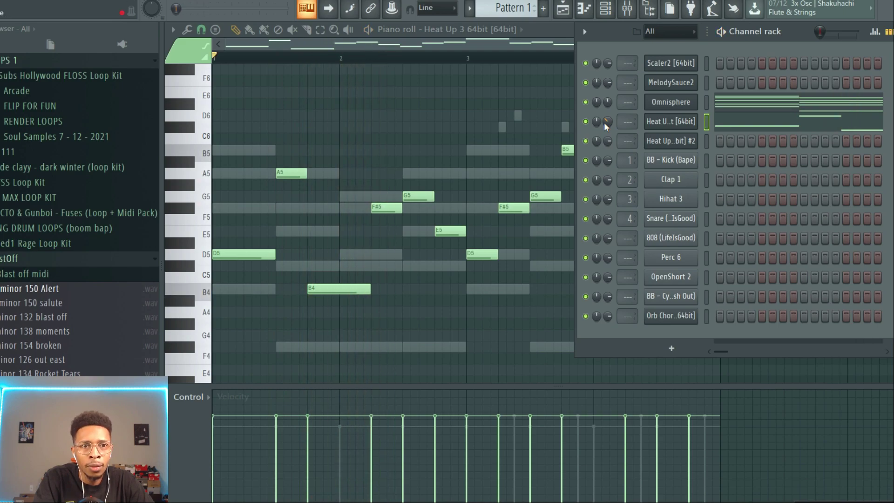
Fill the Hihat 3 channel with a hit every 4 steps, and refill it with a hit every 2 steps.
scroll(28, 264, up, 5)
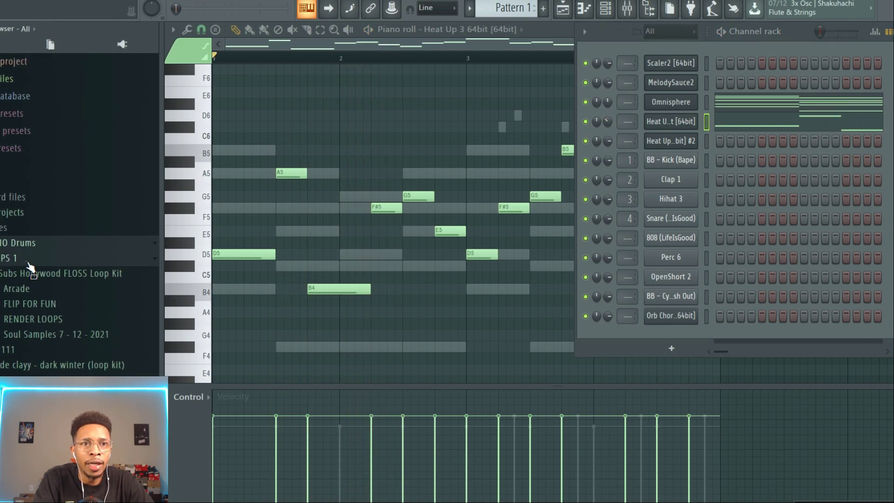
right_click(681, 203)
click(836, 250)
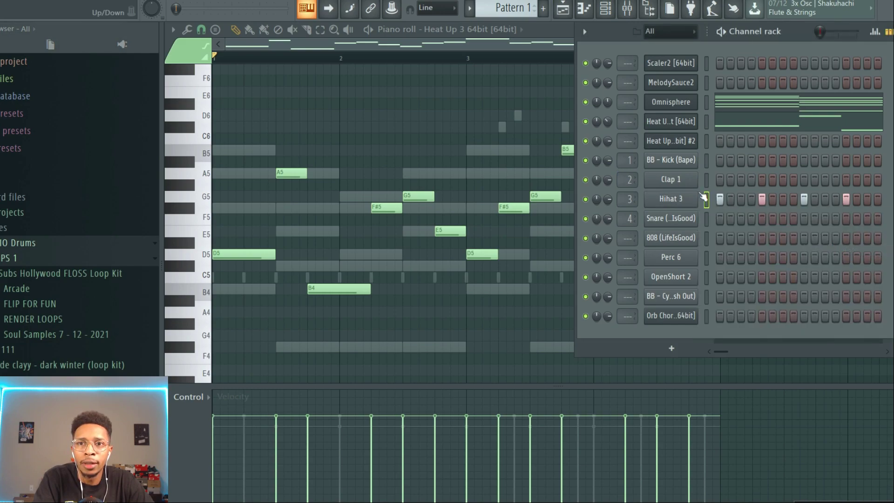
right_click(697, 199)
click(818, 238)
Play the pattern and try a Clap 1 hit on step 9 over the melody.
key(space)
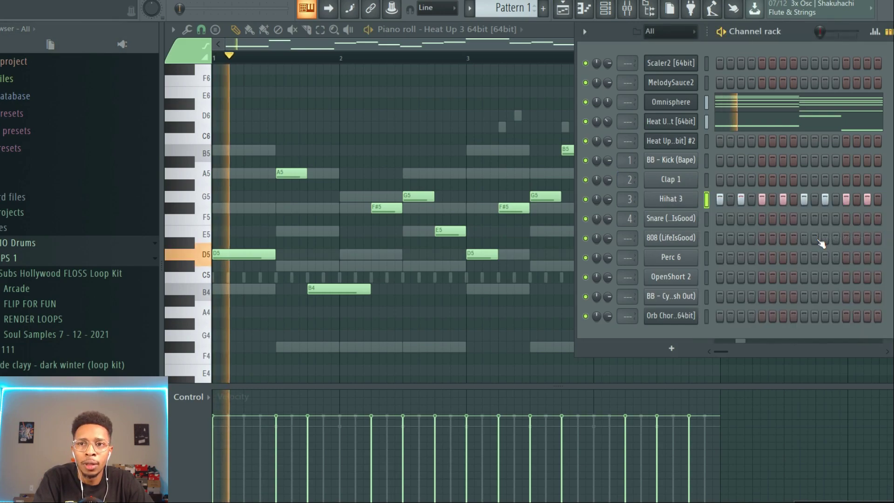
click(804, 179)
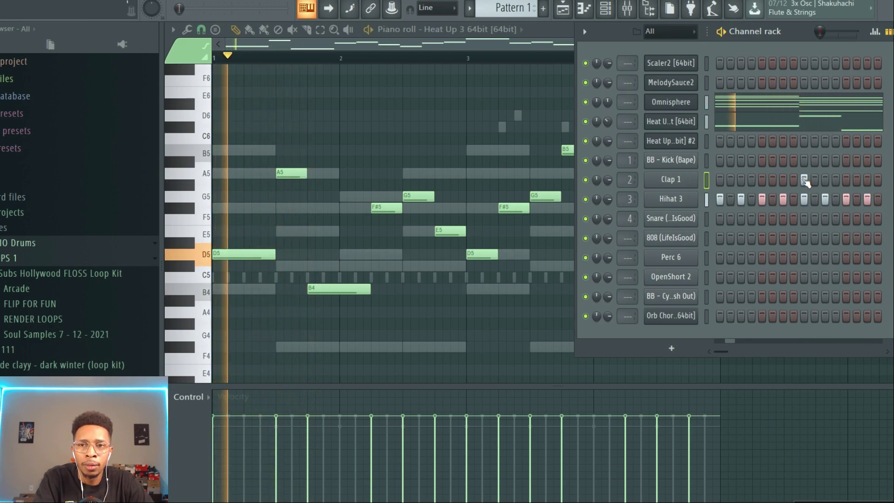
key(space)
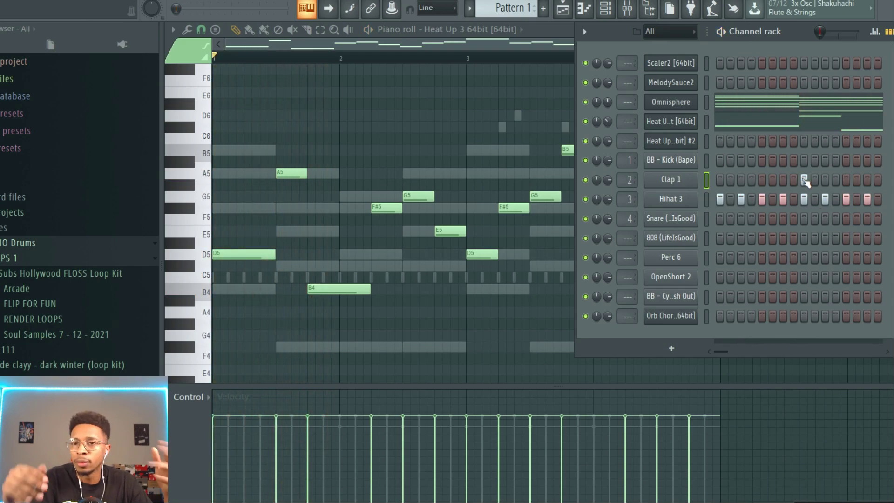
Cut all steps from the Clap 1 and Hihat 3 channels.
right_click(679, 181)
click(815, 186)
right_click(687, 201)
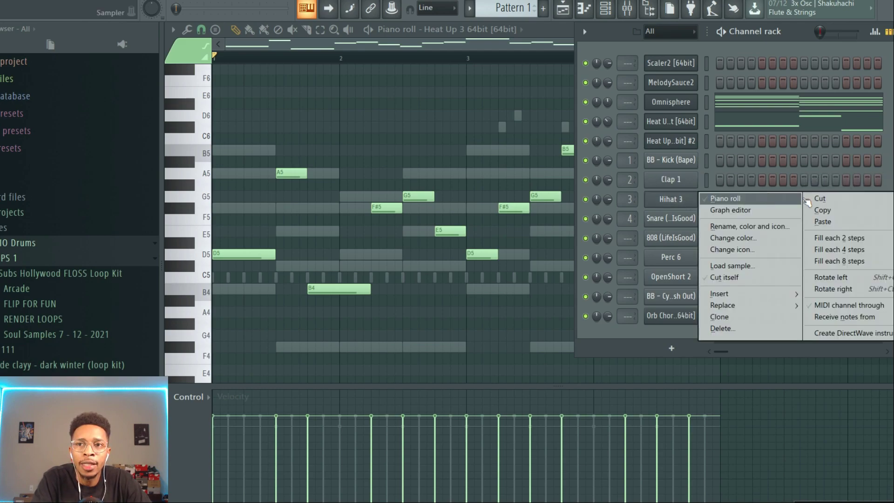
click(819, 202)
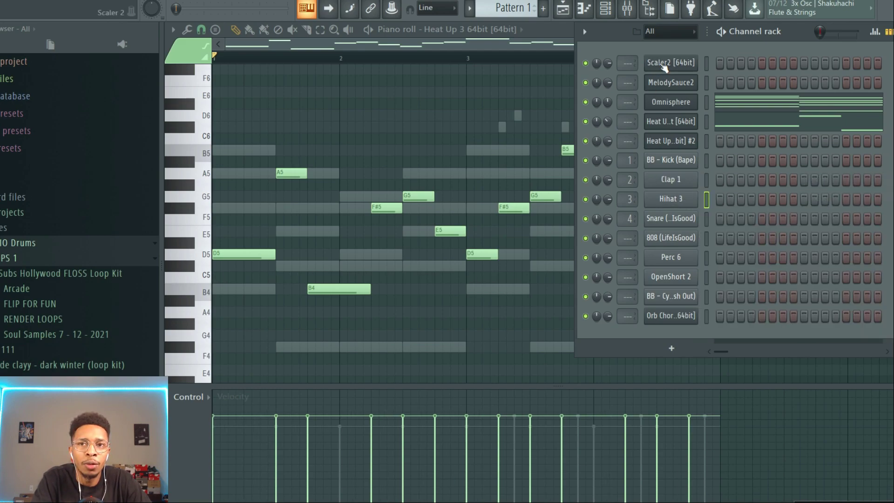
Open Scaler 2 and detect chords from the "minor 150 Alert" audio loop, replacing the current detection.
click(663, 65)
drag(215, 26, 762, 25)
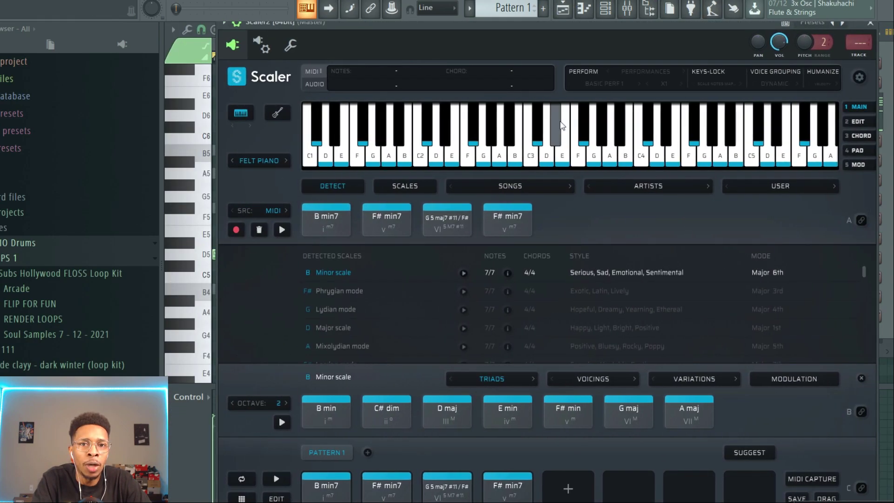
scroll(32, 333, down, 5)
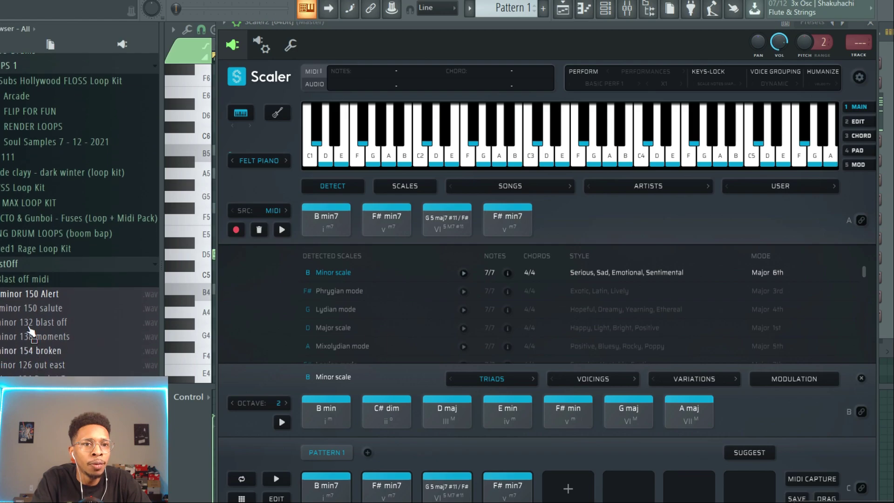
drag(28, 295, 439, 243)
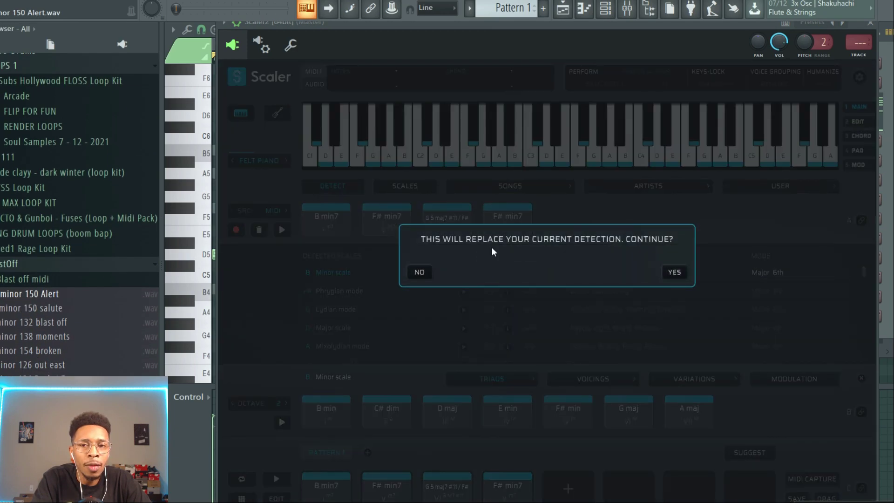
click(675, 273)
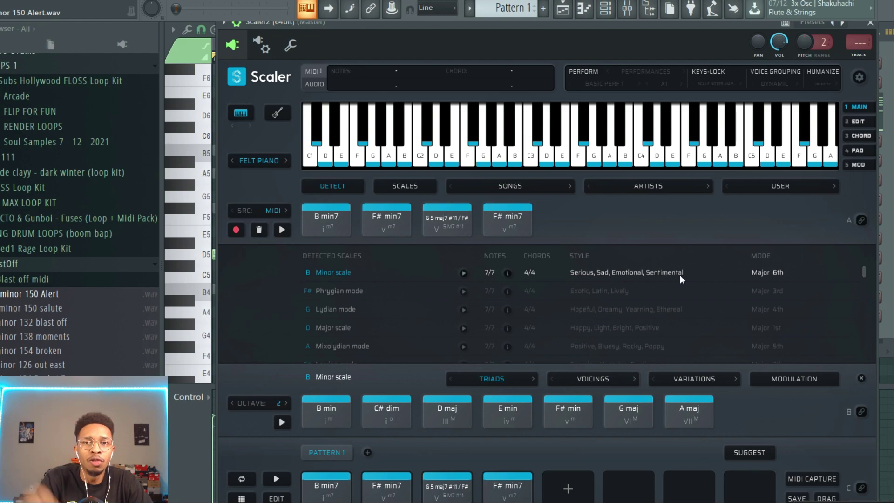
Clear all four chords from Pattern 1 in Scaler 2.
drag(516, 455, 329, 502)
key(Delete)
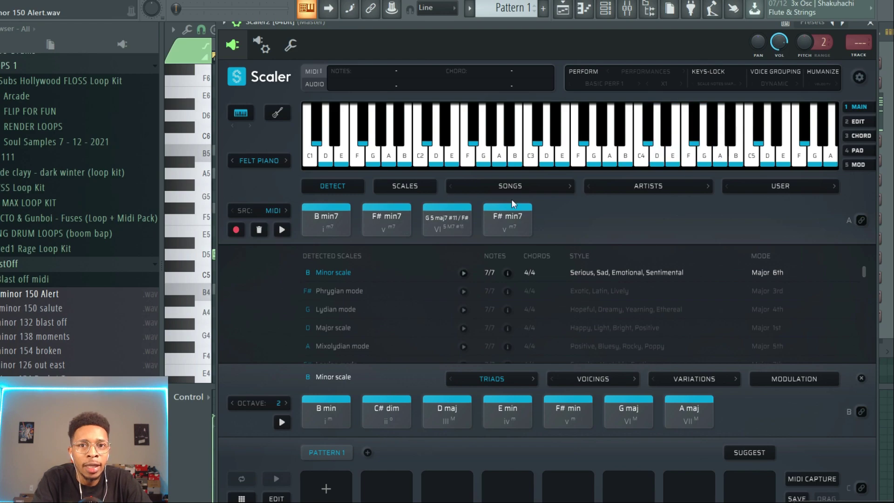
Load the RNB 6 song chord set and audition several of its chords, including D min7 and F maj7 13 / A.
click(492, 186)
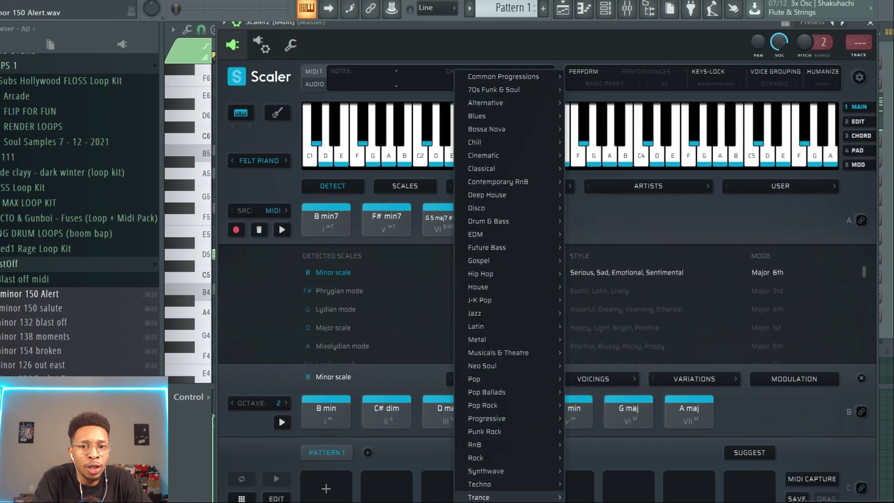
mouse_move(479, 502)
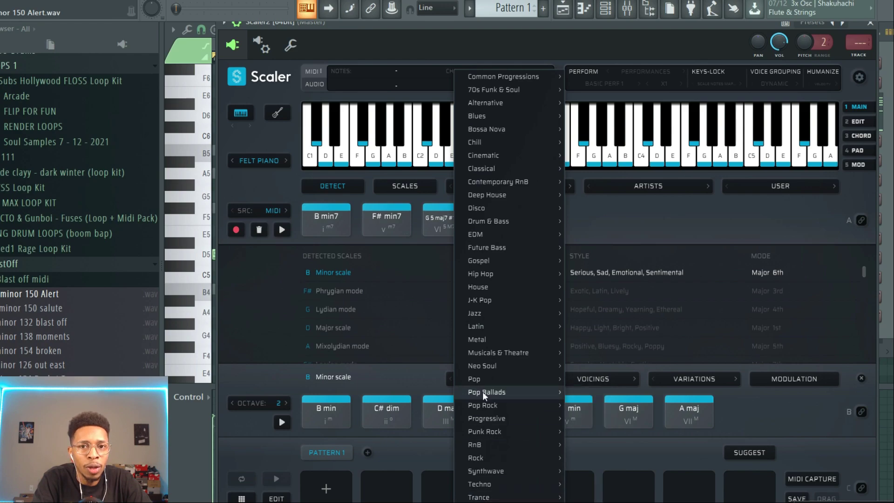
mouse_move(487, 409)
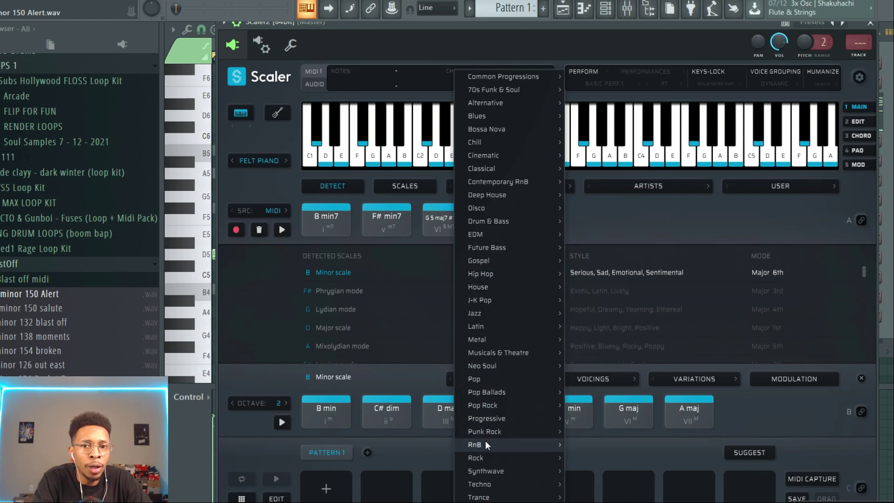
mouse_move(508, 441)
click(587, 396)
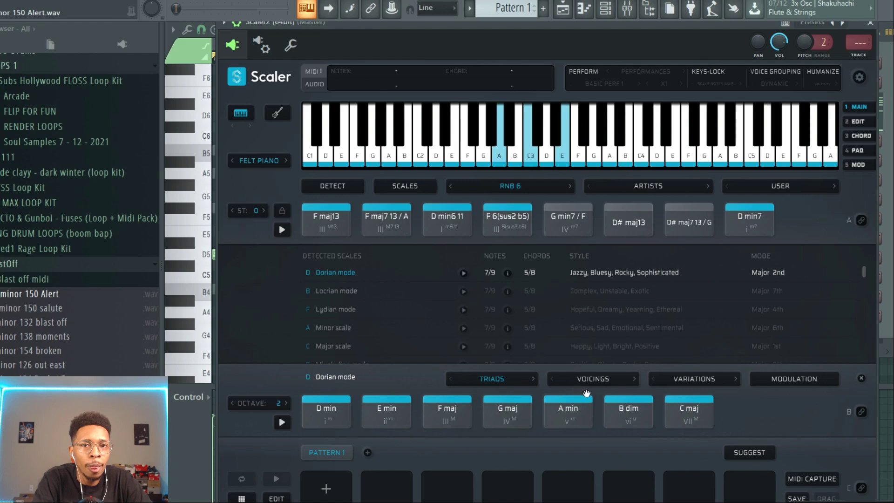
click(769, 233)
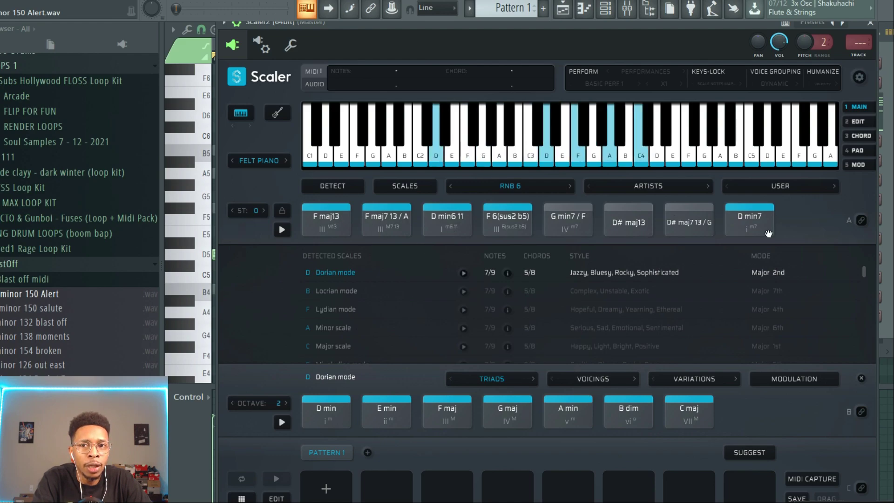
click(513, 228)
click(435, 215)
click(385, 219)
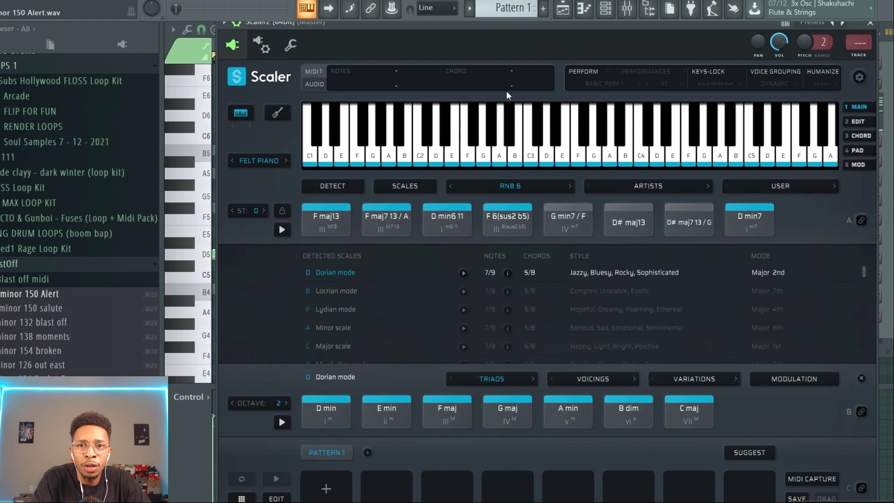
Load the Jon Cutler 5 artist chord set and audition its chords.
click(648, 185)
mouse_move(641, 262)
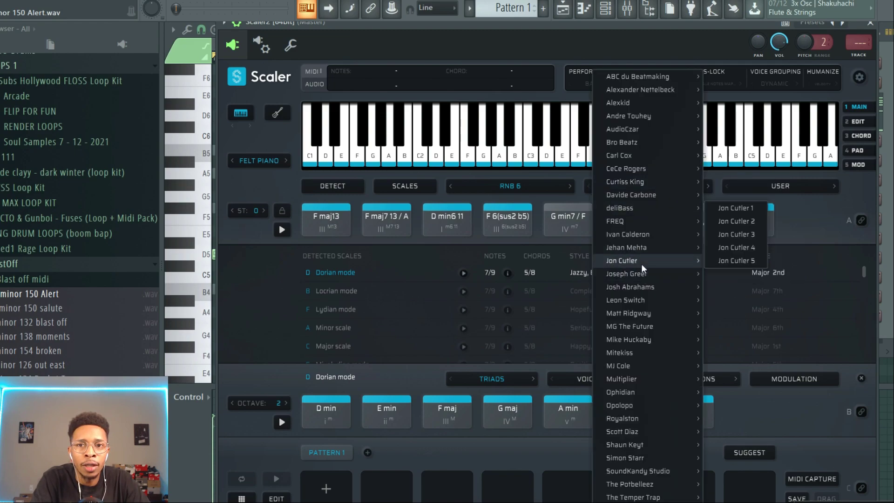
click(736, 261)
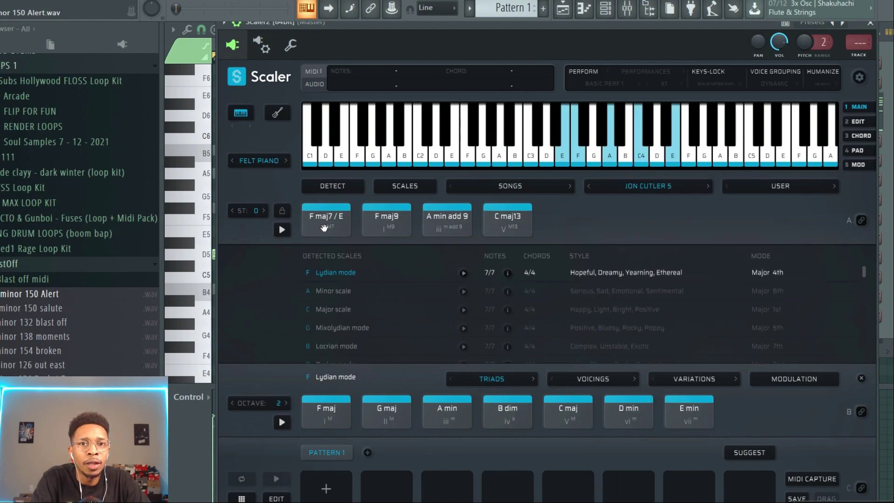
click(509, 221)
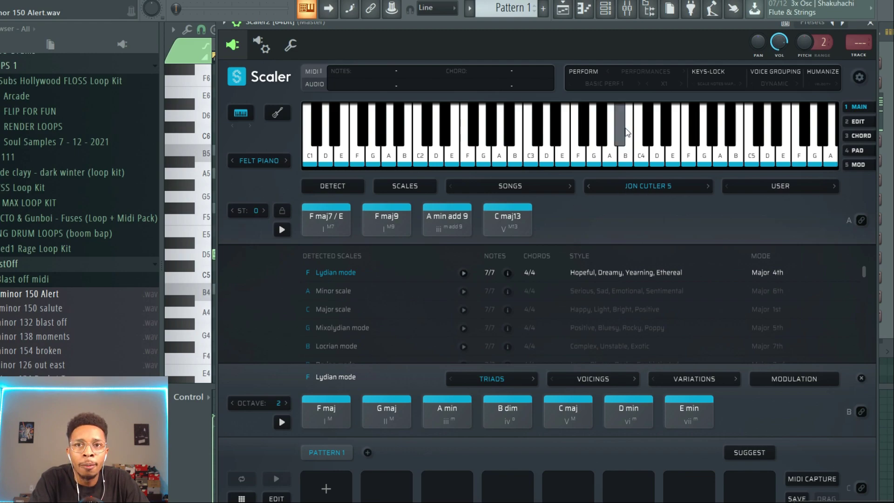
Set the Perform mode to Melody at X0.5 speed and audition the F maj7 / E chord with it.
click(630, 71)
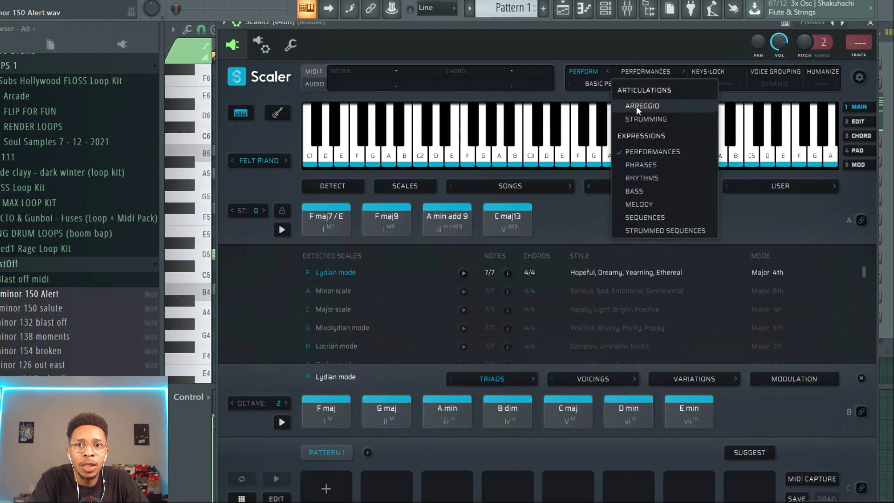
click(641, 204)
click(325, 219)
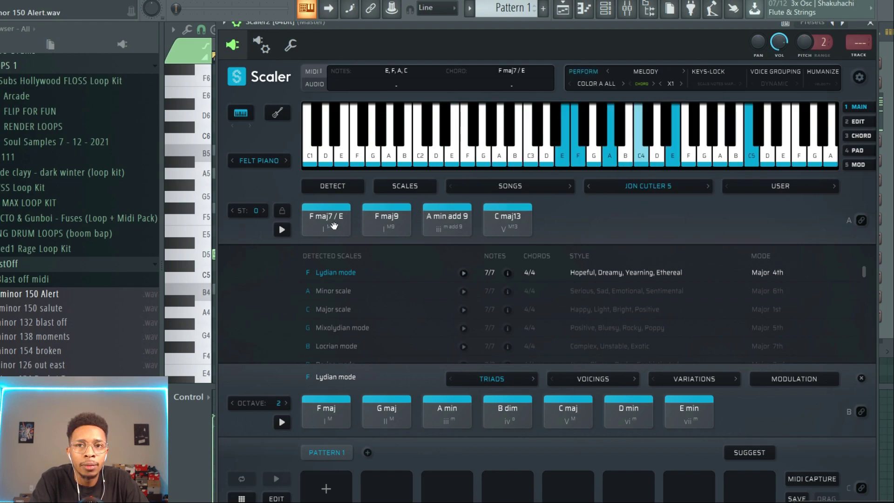
click(661, 84)
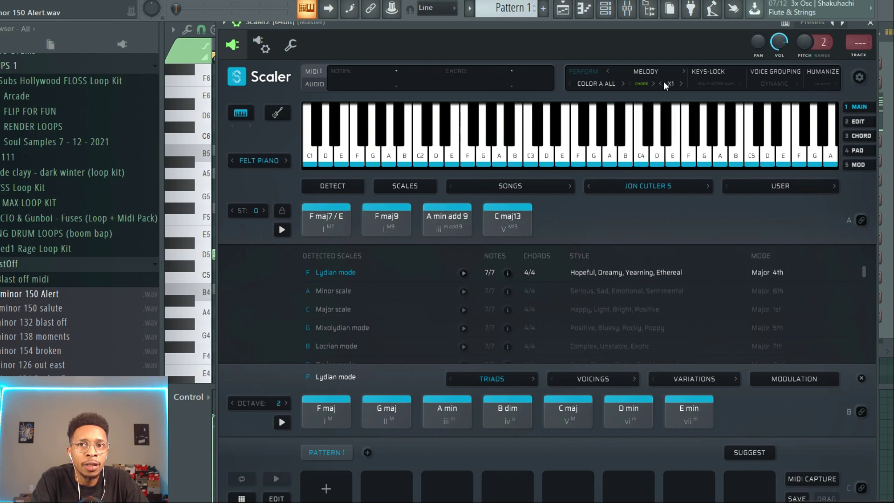
click(339, 217)
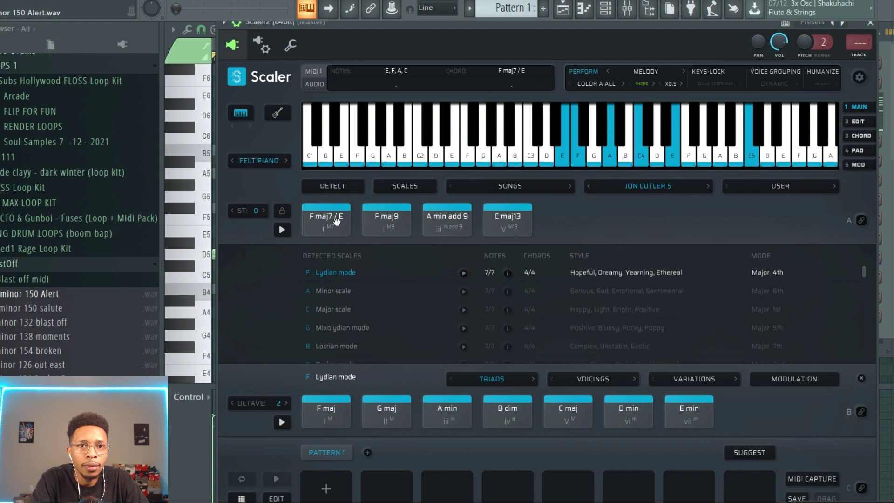
Add the F maj7 / E, F maj9, A min add 9 and C maj13 chords to Pattern 1 in that order.
drag(324, 218, 326, 487)
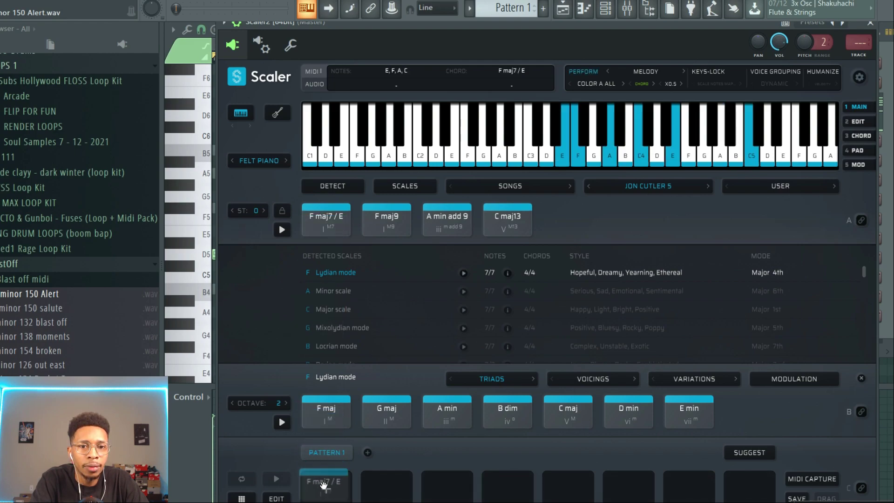
click(391, 215)
drag(390, 215, 386, 487)
drag(431, 231, 446, 486)
drag(507, 221, 513, 482)
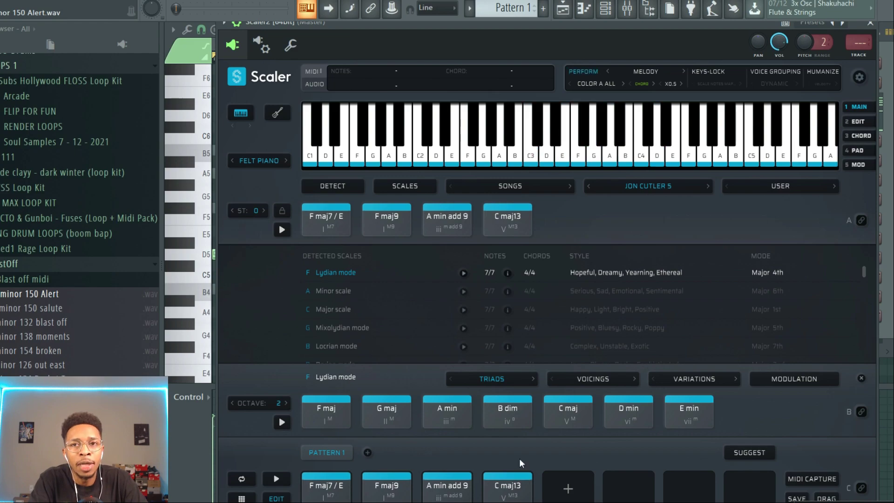
Change the Perform melody to Common F All and audition the F maj7 / E and F maj9 chords.
click(599, 82)
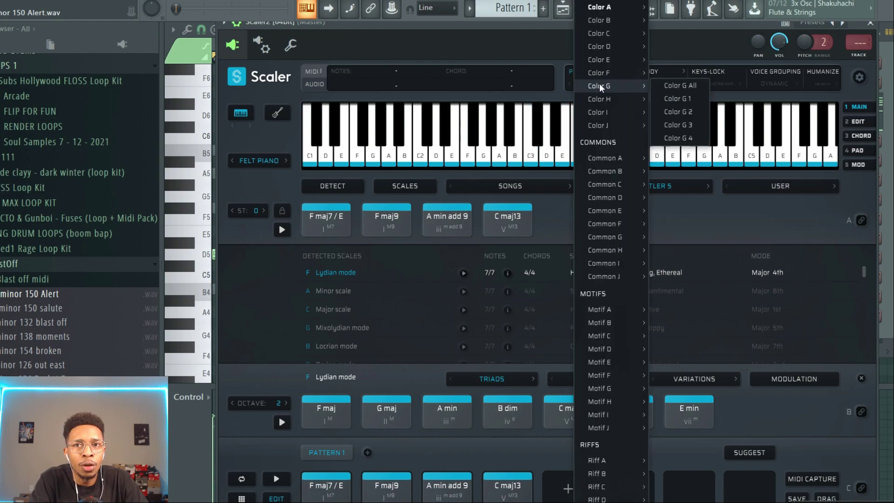
mouse_move(606, 228)
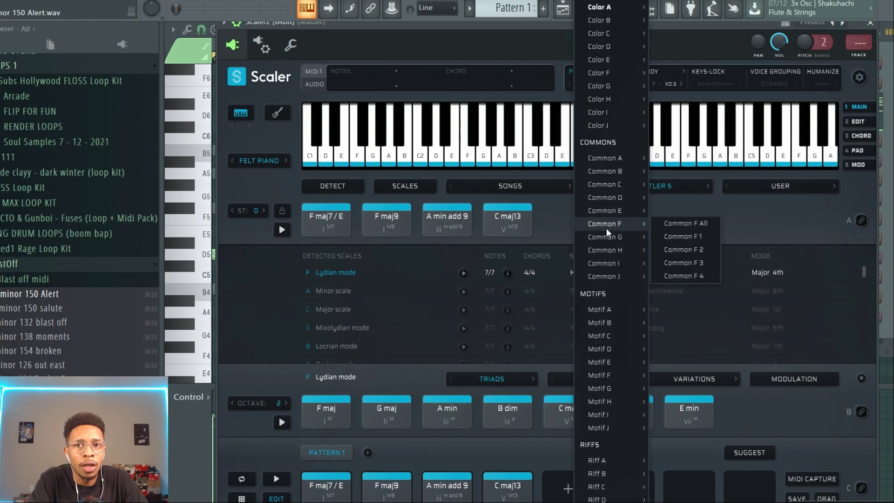
click(672, 229)
click(342, 226)
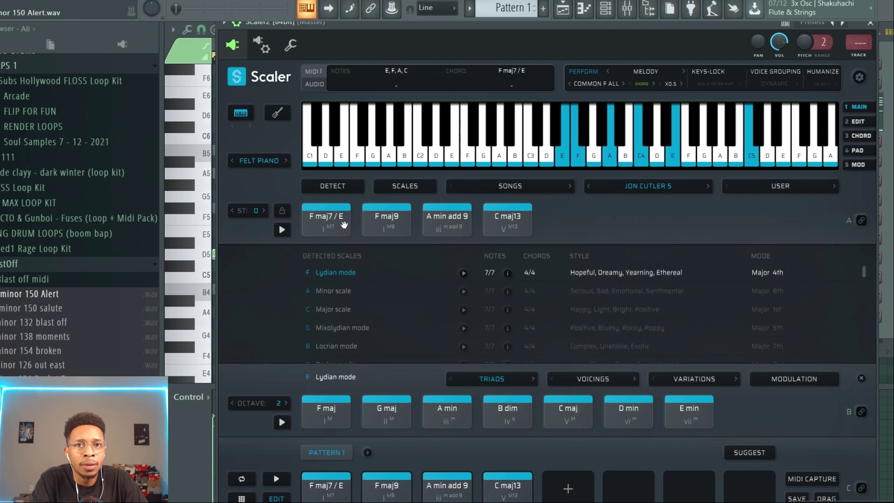
click(375, 220)
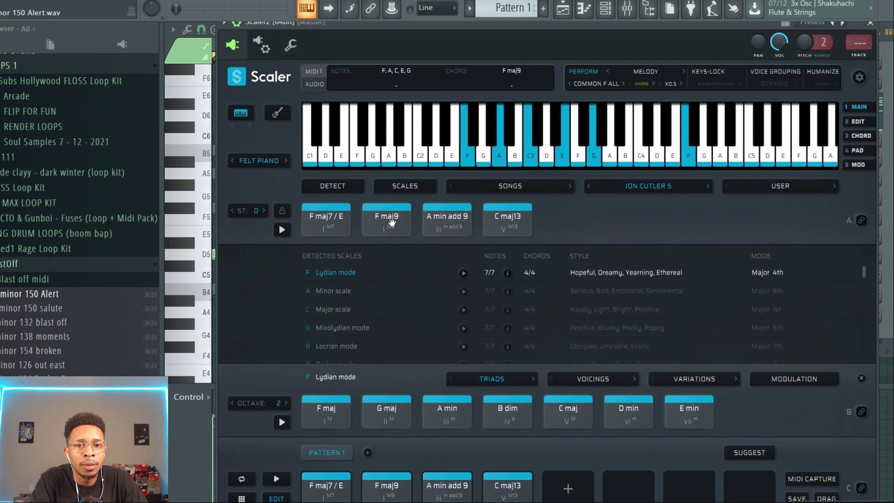
Place the Scaler 2 Pattern 1 chords on the Omnisphere channel and clear the notes from the first Heat Up channel.
drag(566, 14, 147, 14)
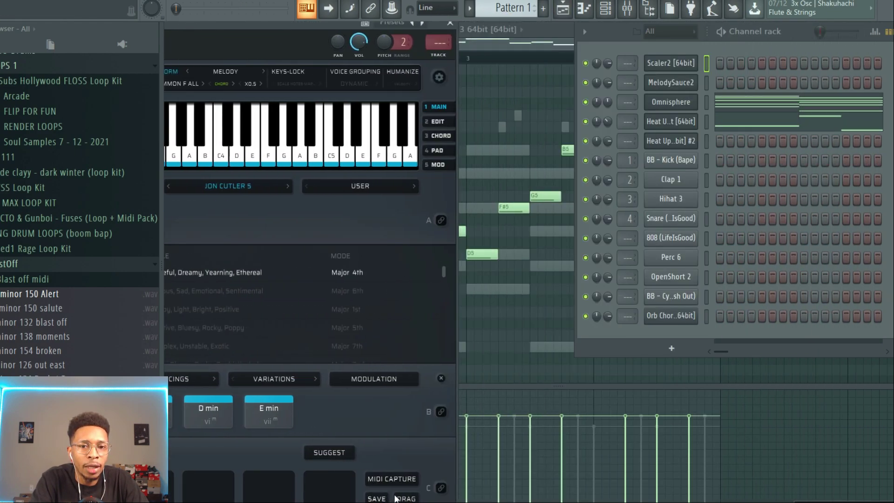
right_click(667, 122)
click(833, 120)
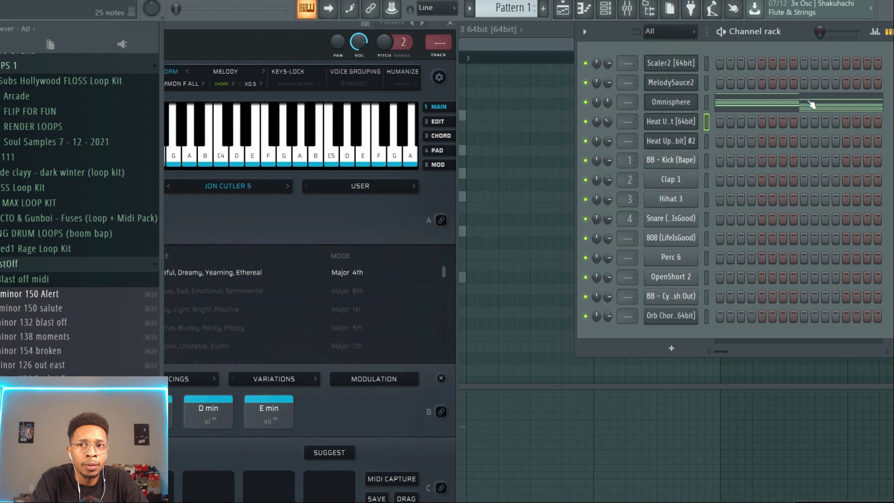
Review the Omnisphere chord notes in the piano roll during playback, including the higher octaves, and return to the channel rack.
click(812, 106)
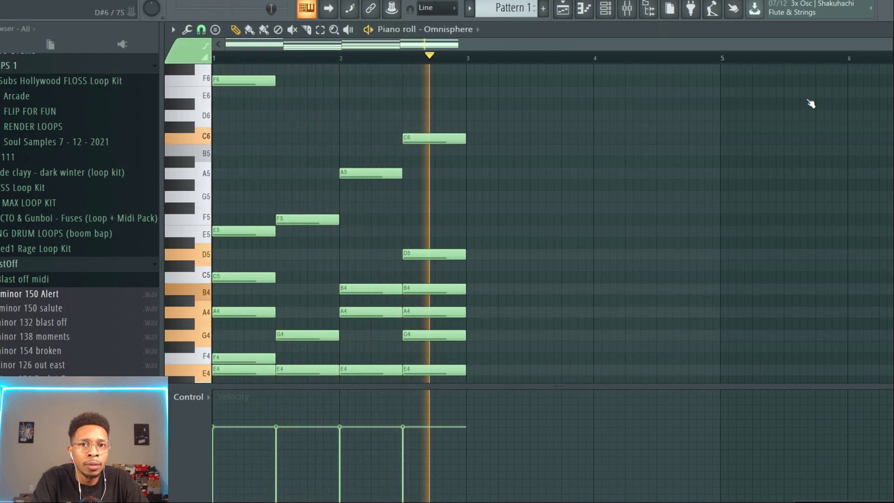
scroll(810, 103, up, 2)
scroll(810, 104, up, 3)
key(F6)
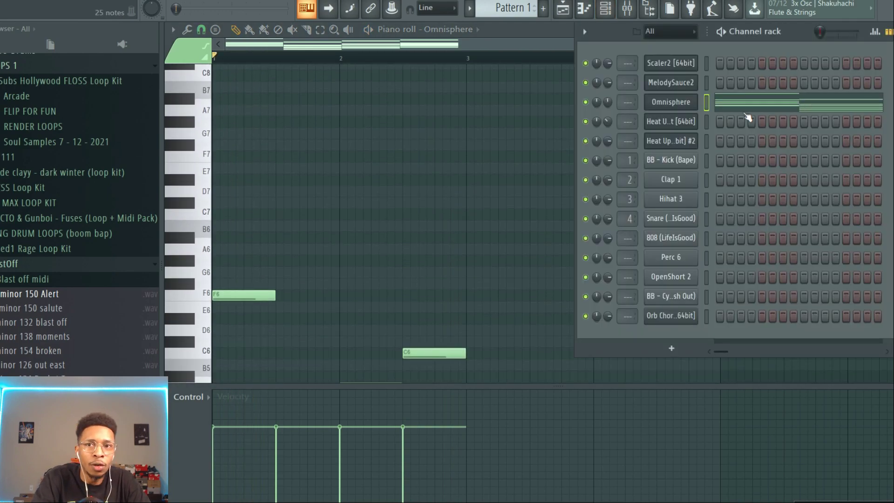
Bring up Melody Sauce 2 beside the channel rack and remove the notes from the Omnisphere channel.
click(671, 83)
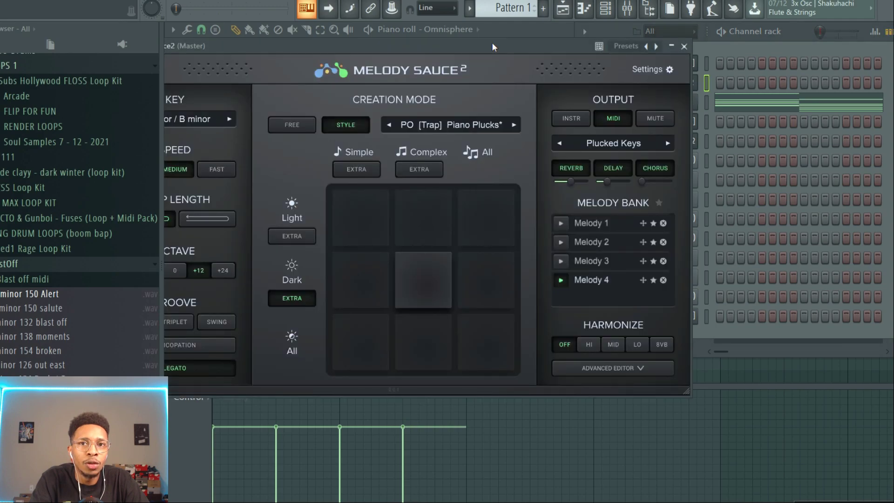
drag(493, 44, 382, 66)
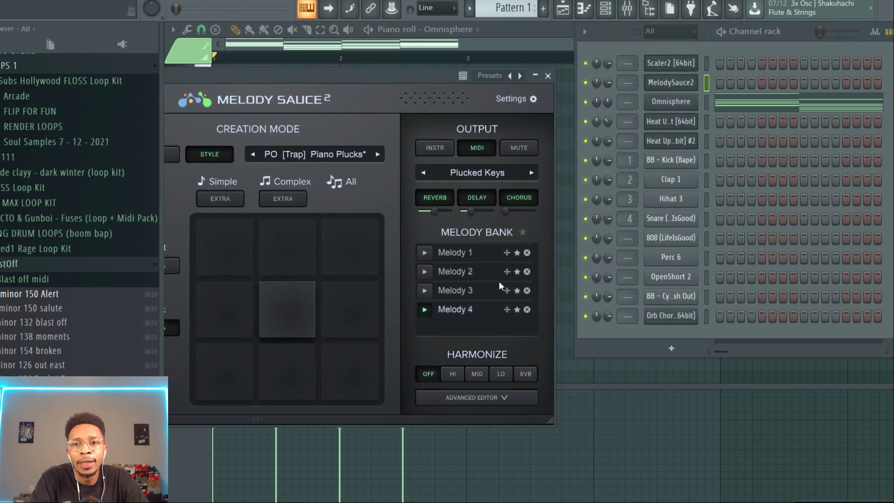
right_click(672, 105)
click(817, 99)
Open Orb Chords and examine its Chords and Tonality settings.
click(661, 317)
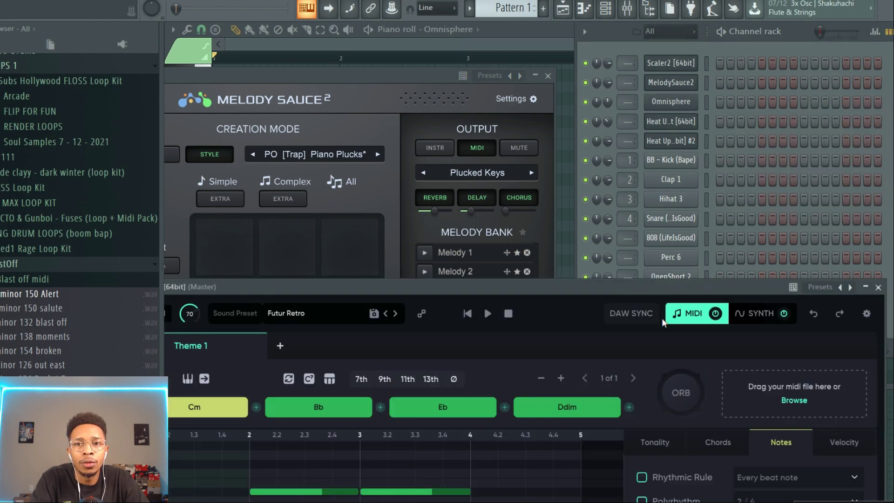
drag(568, 288, 633, 21)
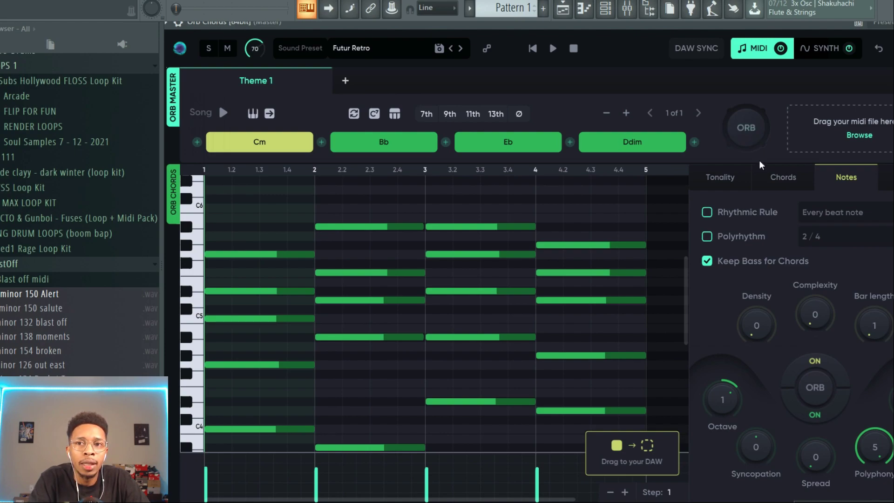
click(776, 184)
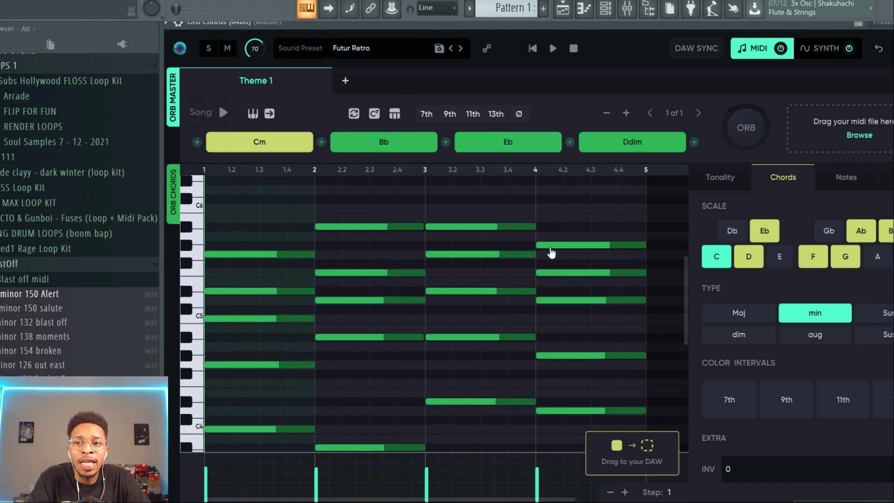
click(740, 189)
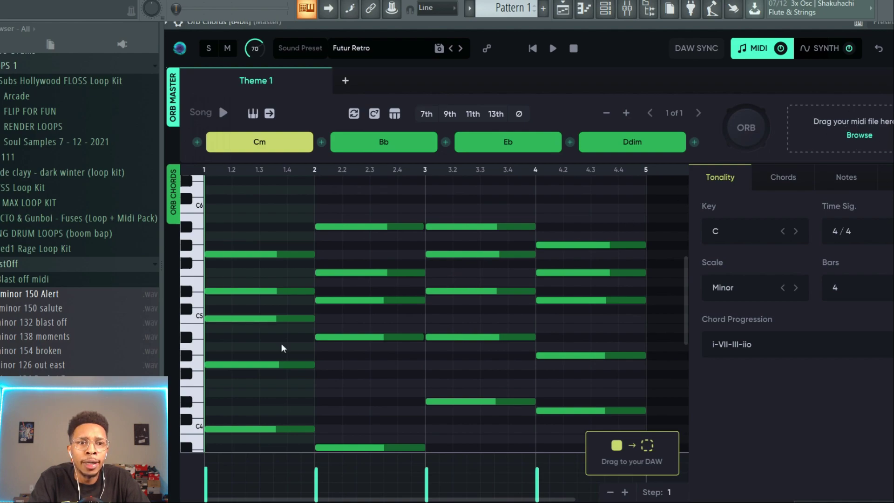
Browse the MIDI kit folders and expand the Bunny - Essentials MIDI kit to show its files.
scroll(87, 305, up, 3)
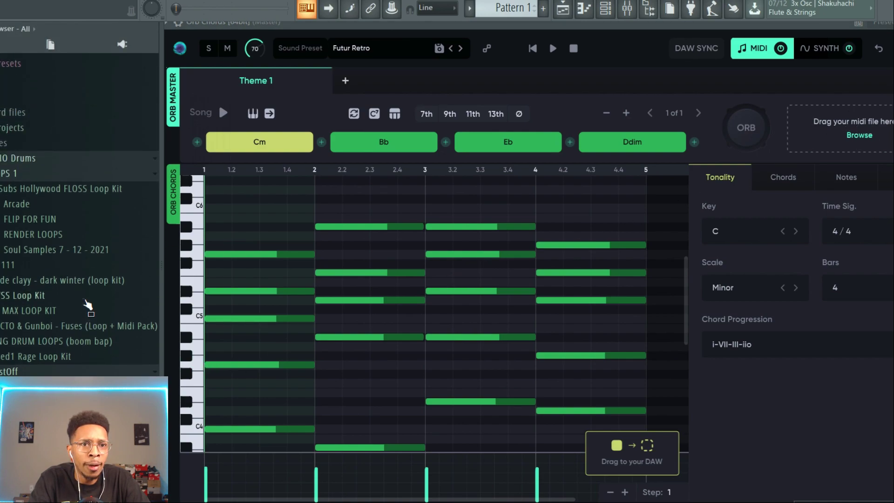
click(10, 173)
click(10, 174)
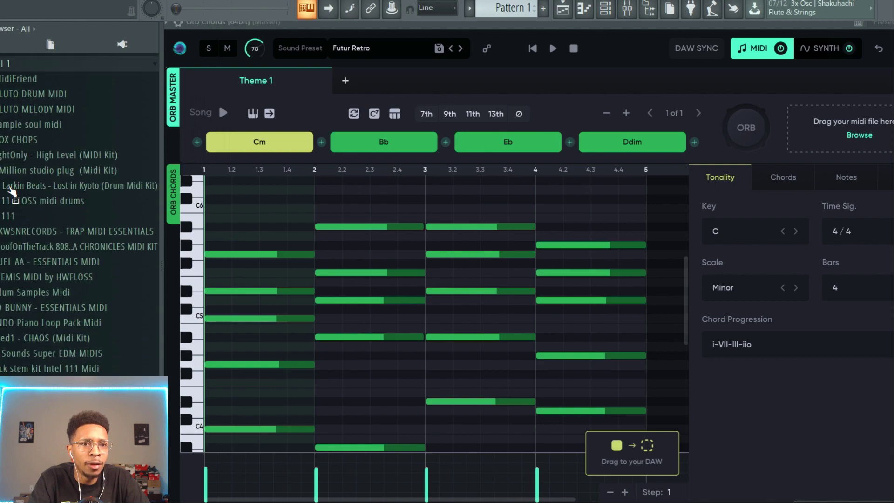
drag(24, 320, 35, 316)
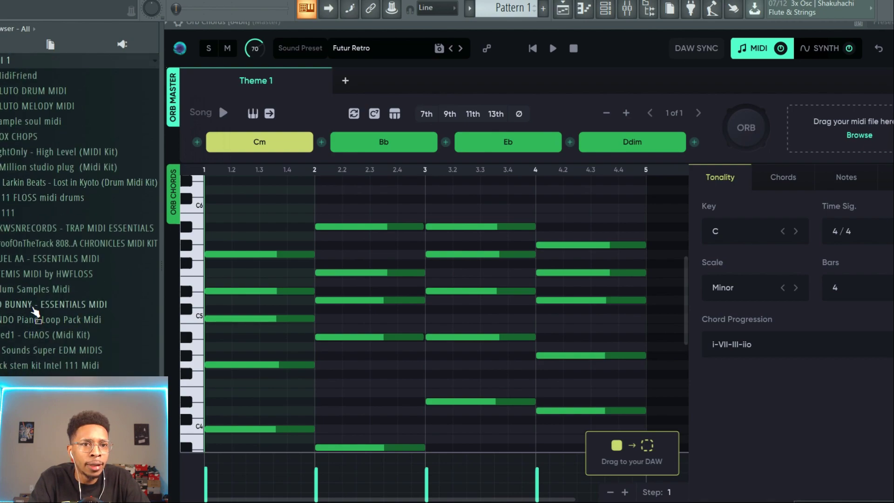
click(33, 308)
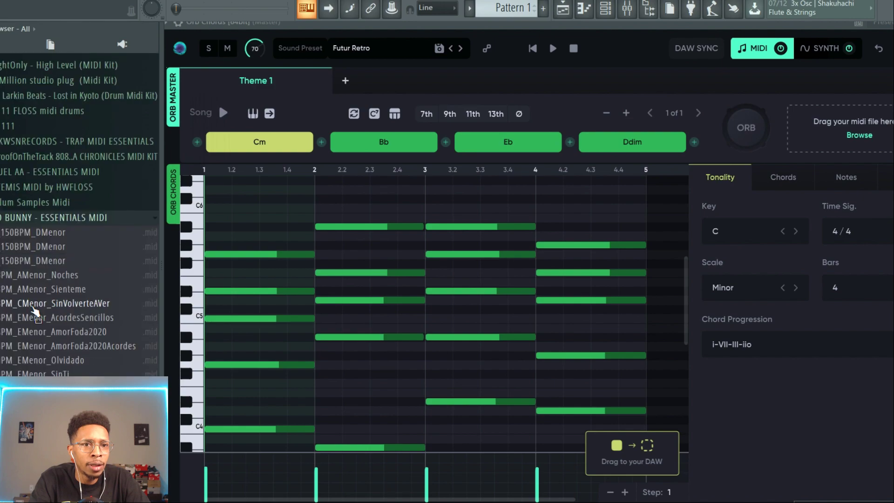
Import 19_150BPM_DMenor.mid into Orb Chords as a Chords MIDI type, harmonize it and audition the progression.
drag(40, 239, 850, 135)
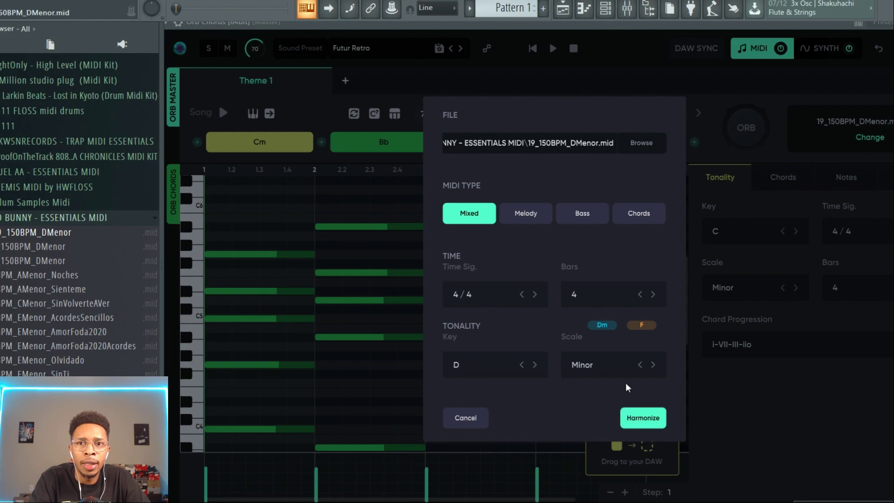
click(637, 214)
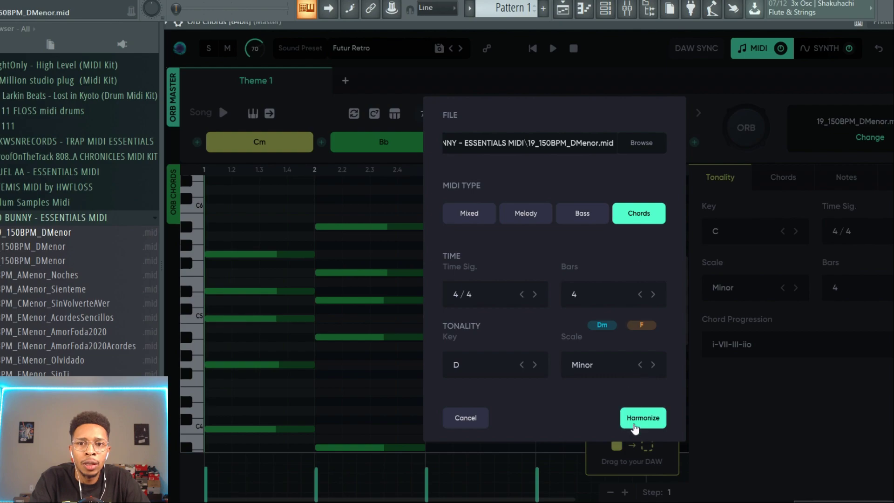
click(643, 420)
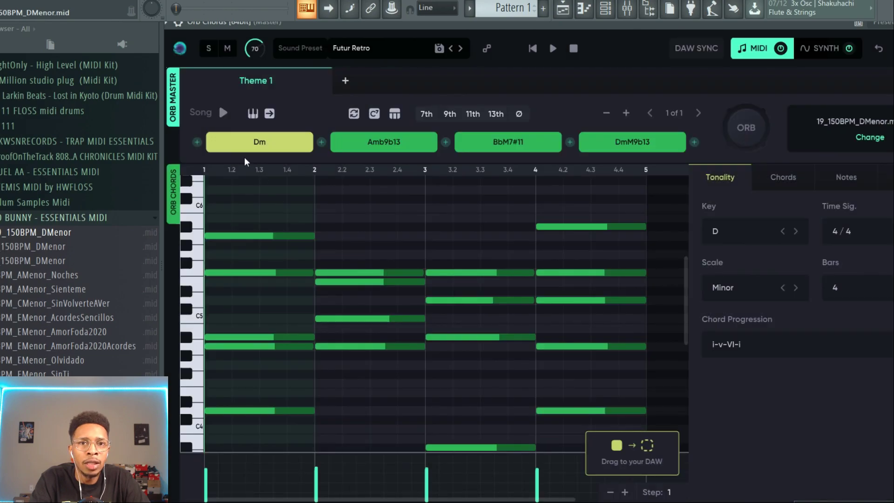
click(223, 113)
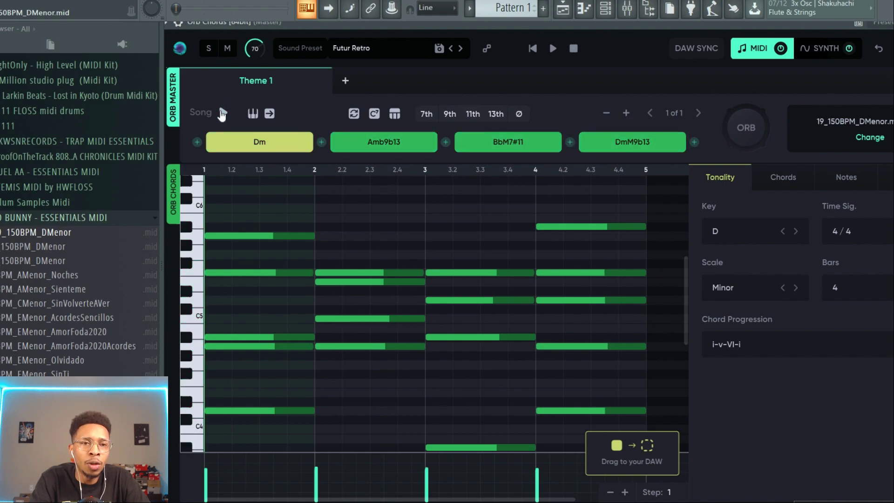
click(31, 218)
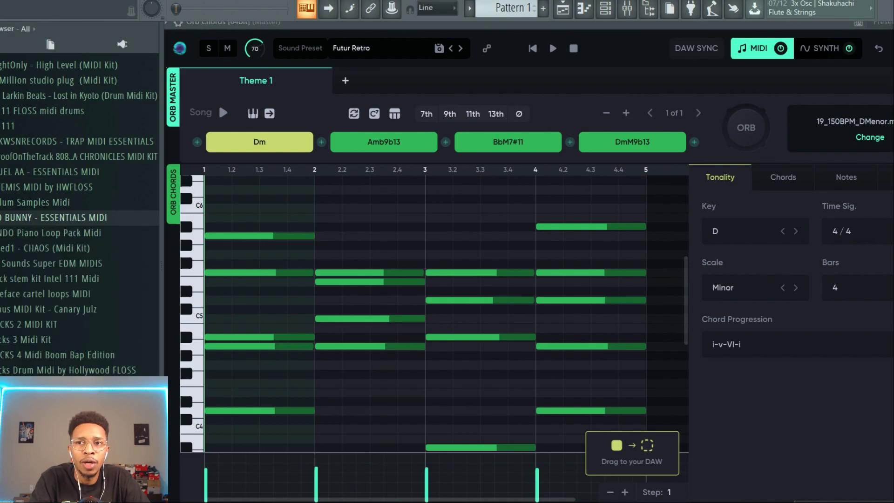
Set the Orb Chords key to C and the chord progression to i-iv-V-i.
click(743, 232)
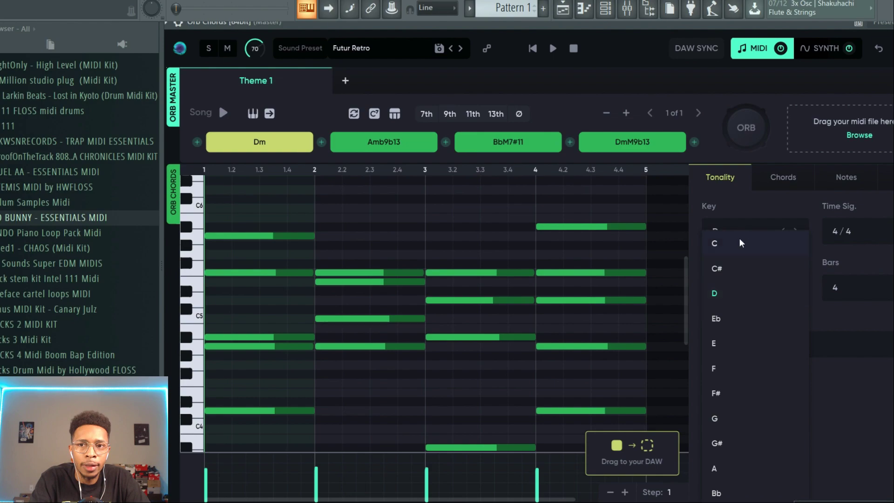
click(741, 243)
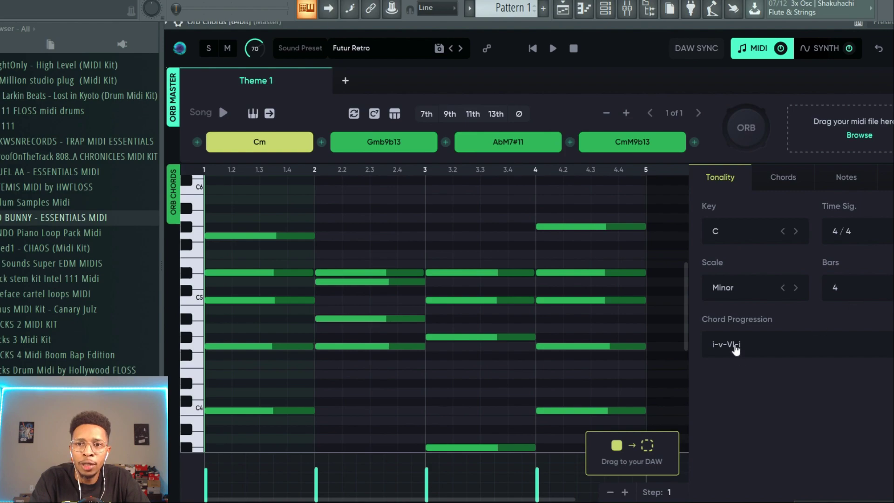
click(735, 346)
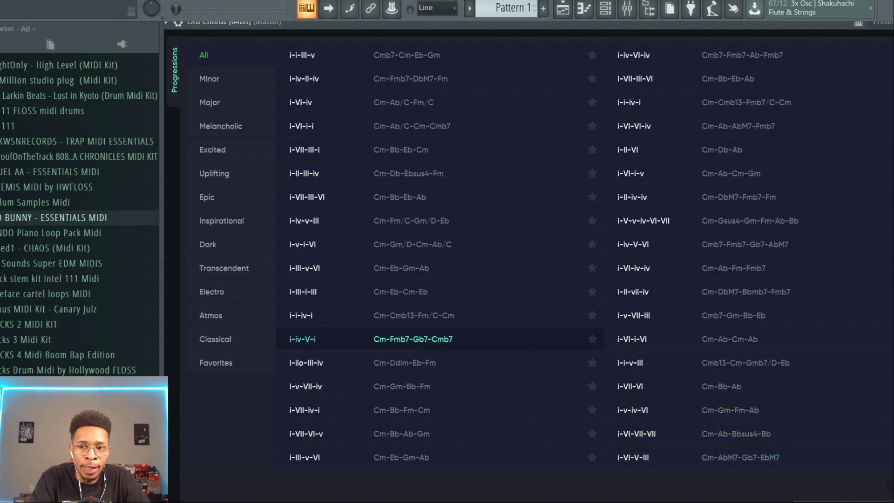
click(326, 339)
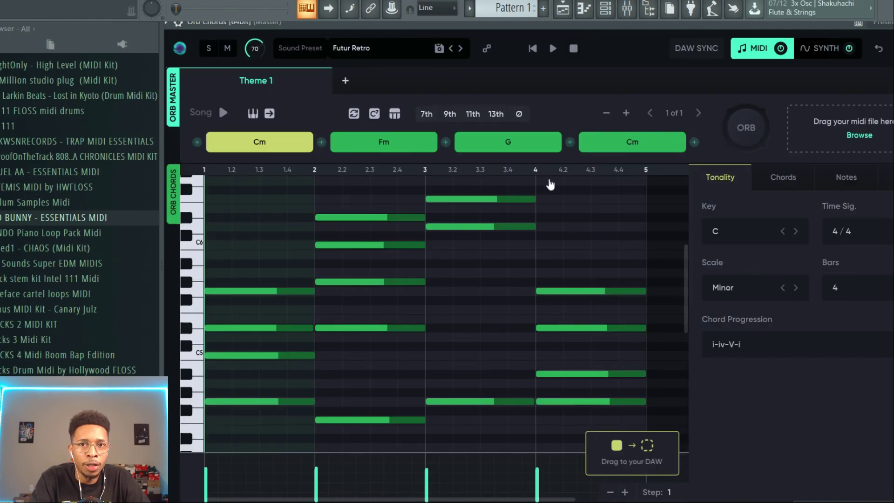
Transfer the i-iv-V-i progression from Orb Chords to the Omnisphere channel.
drag(629, 455, 629, 458)
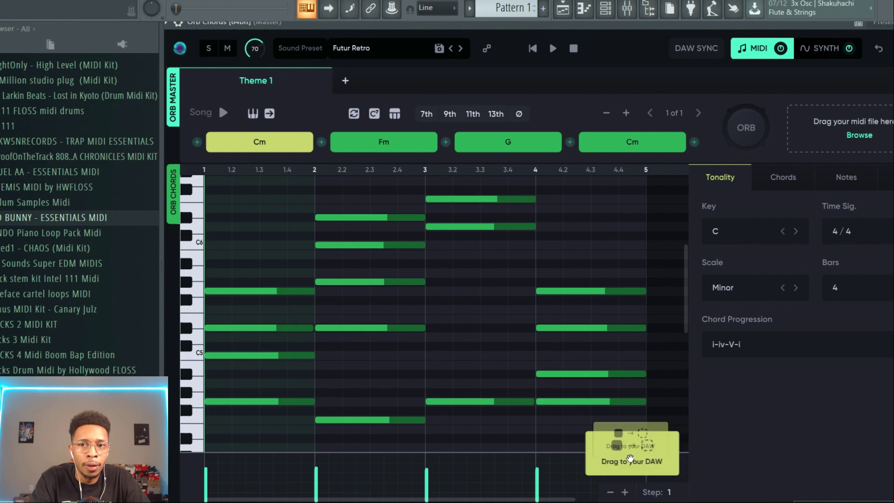
drag(708, 23, 317, 24)
drag(241, 449, 670, 107)
Load the Bells - Meltdown patch from the G2 OMNI - Glacier_ directory in Omnisphere.
click(670, 106)
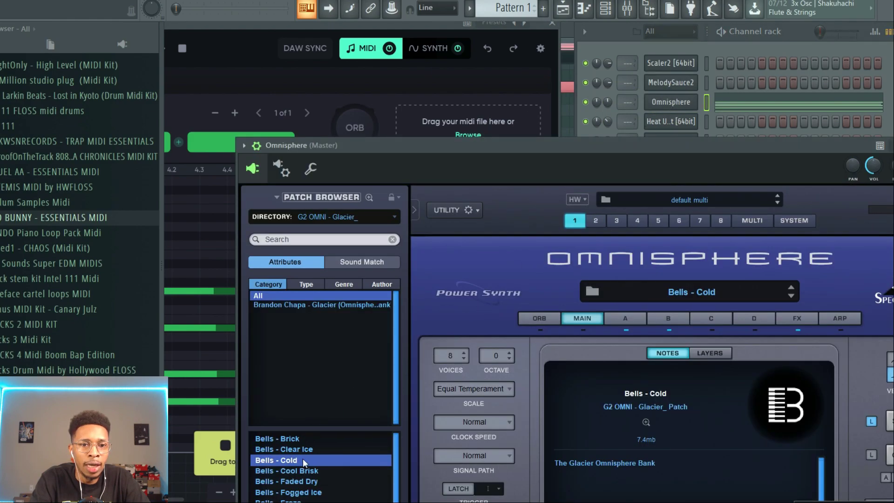
scroll(303, 461, down, 3)
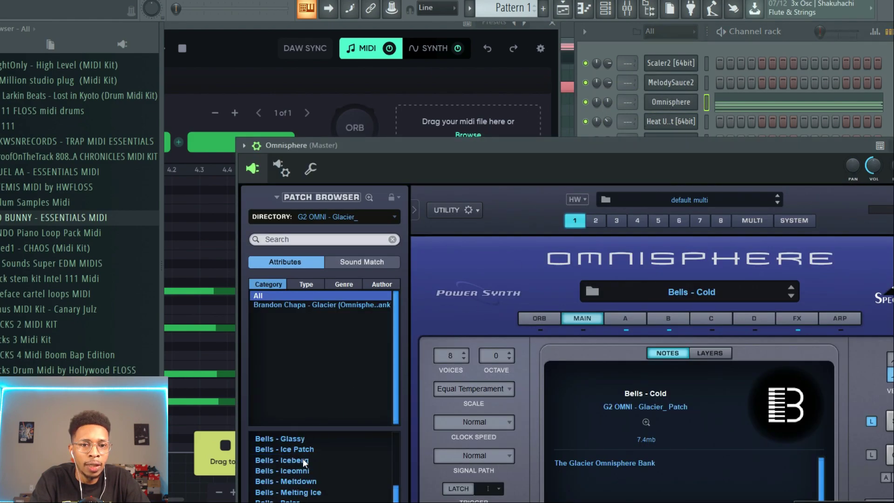
click(289, 483)
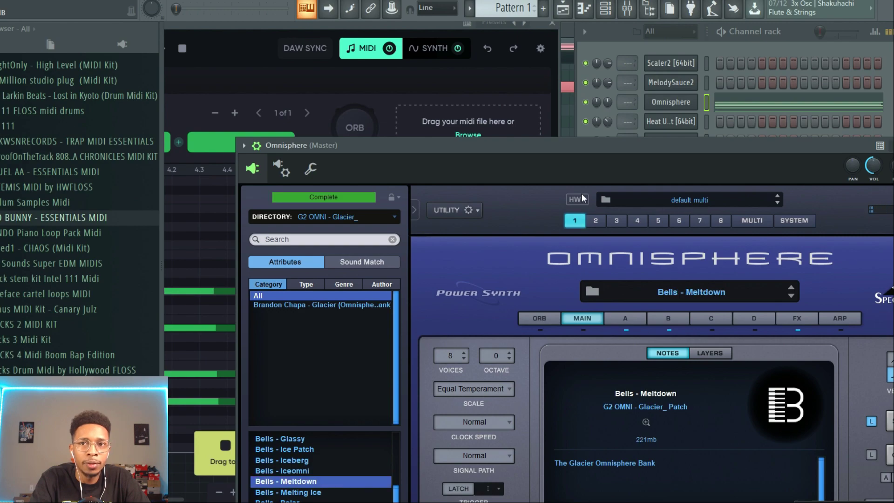
Play Pattern 1 with the new chords, view their notes in the Omnisphere piano roll, and stop playback.
click(685, 47)
key(space)
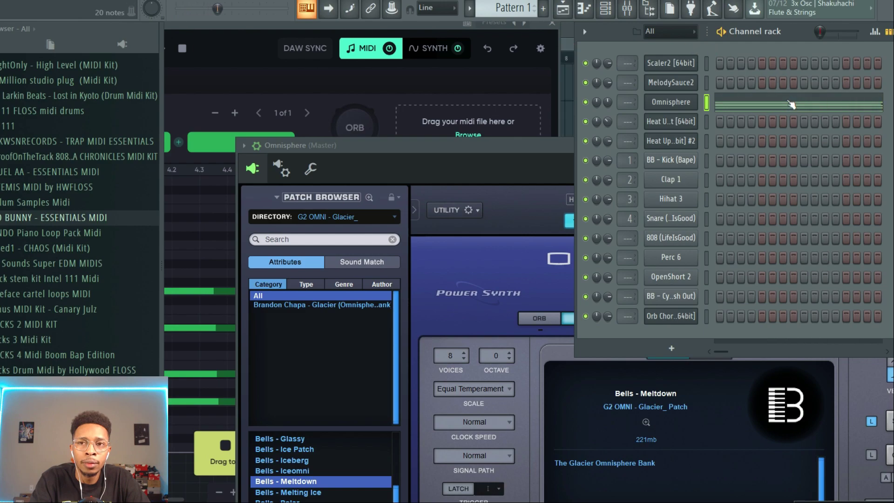
click(794, 103)
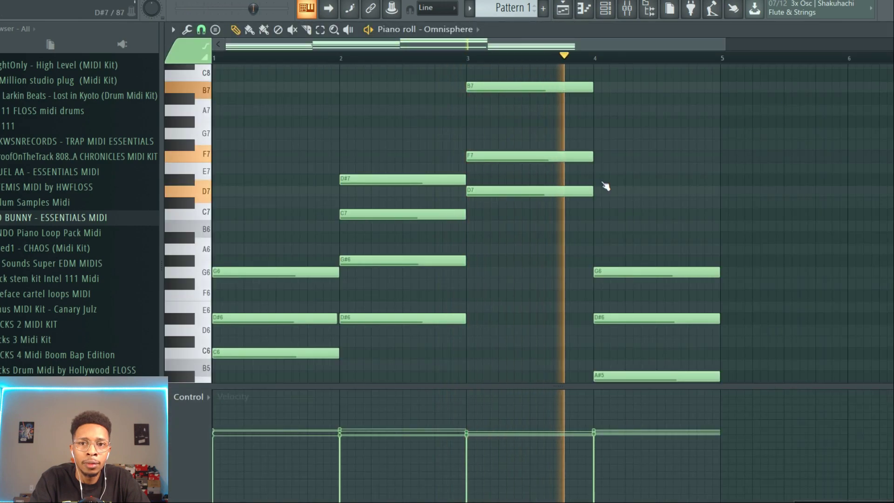
key(space)
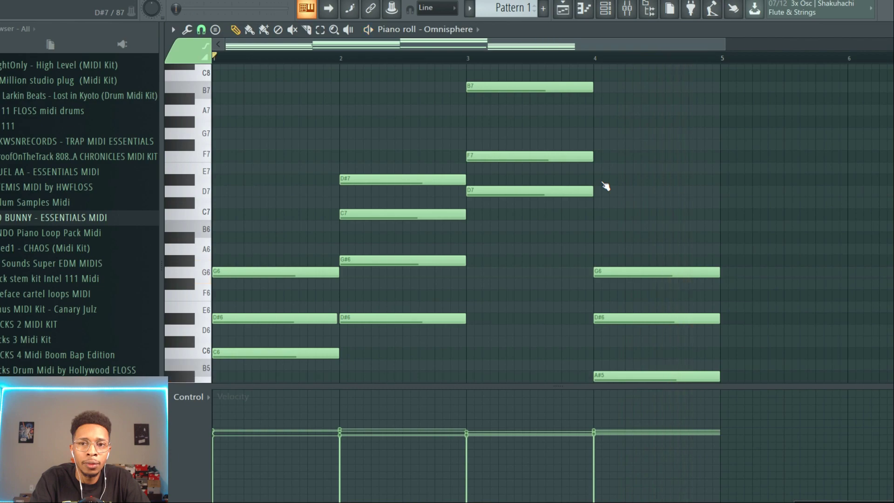
key(F6)
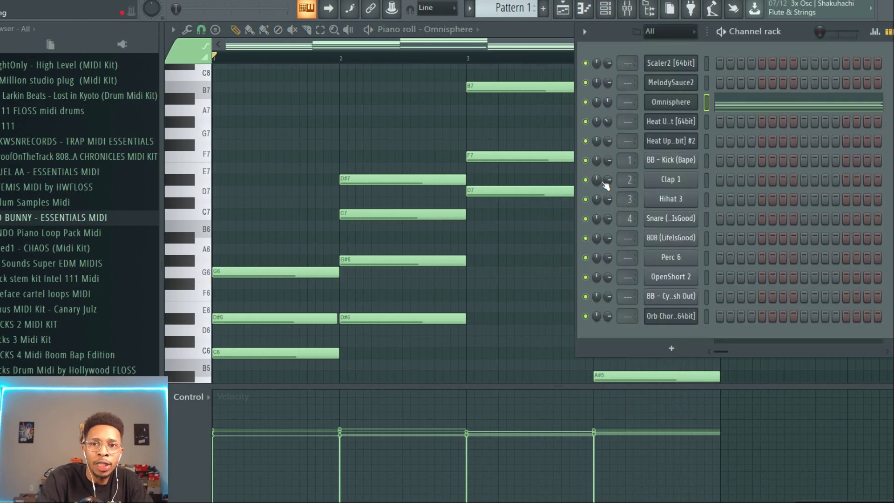
Add an Orb Melody [64bit] channel, show its Tonality settings and audition the generated melody.
click(671, 348)
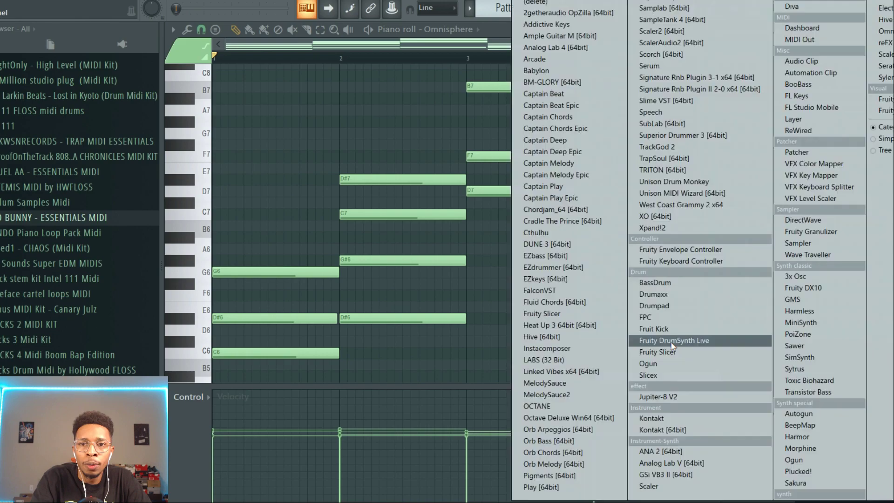
click(568, 464)
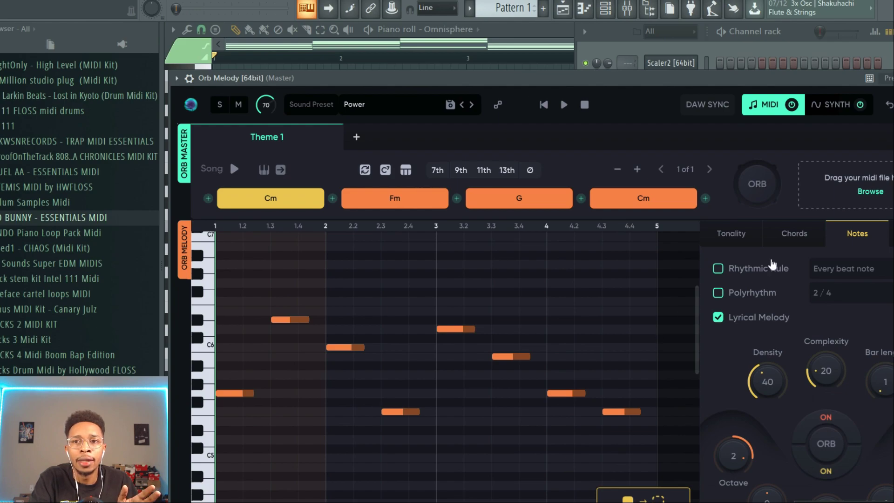
click(738, 237)
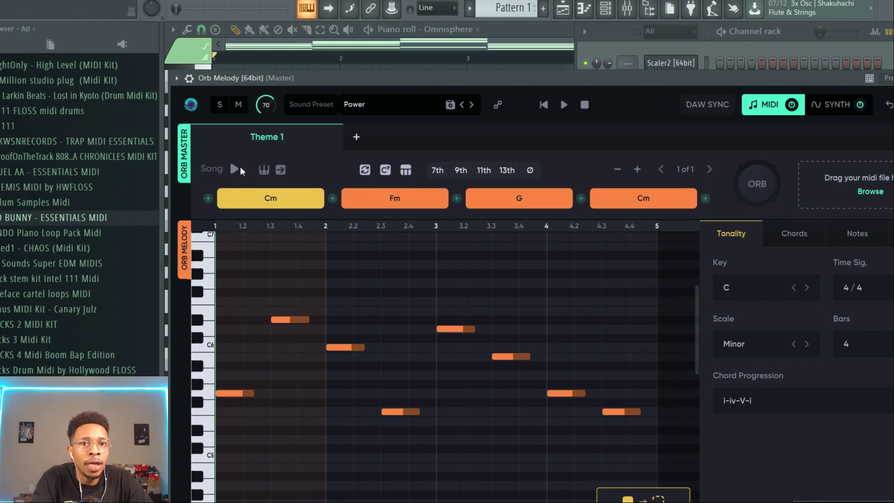
click(235, 170)
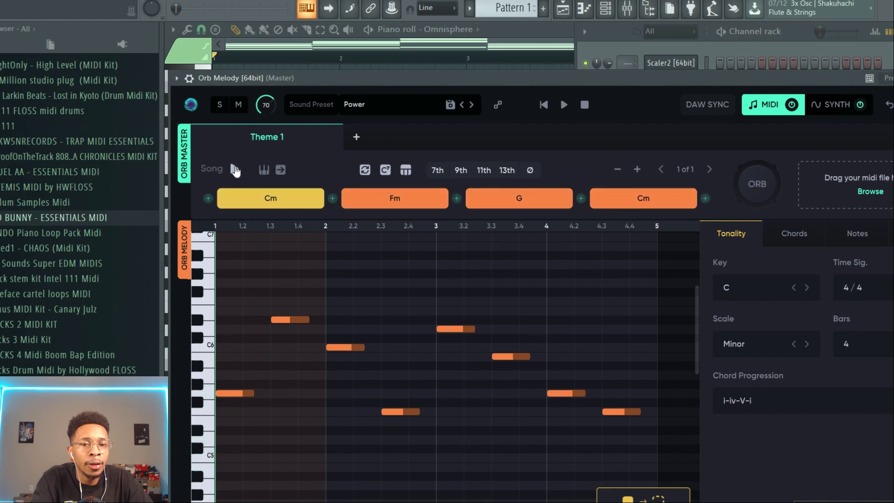
Transfer the generated Orb Melody notes to the first Heat Up 3 channel and open that channel's piano roll.
drag(568, 79, 229, 23)
drag(309, 436, 667, 131)
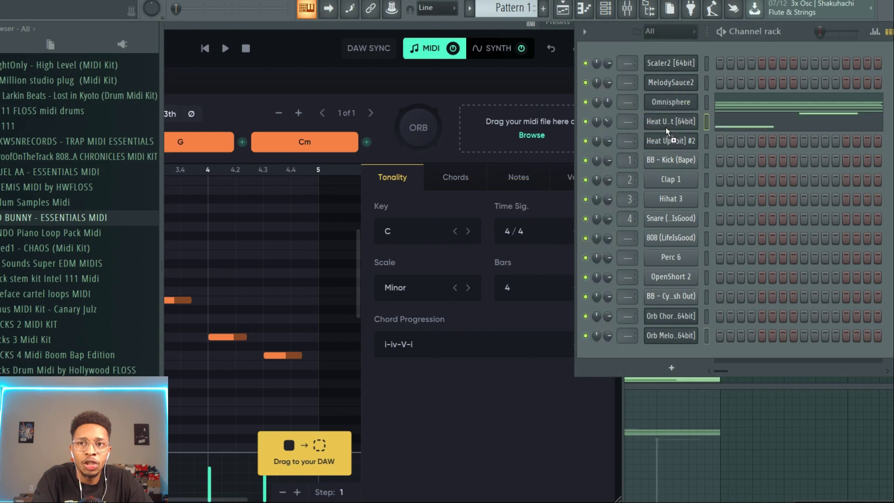
click(739, 125)
Set the piano roll's scale highlighting root note to C.
click(173, 29)
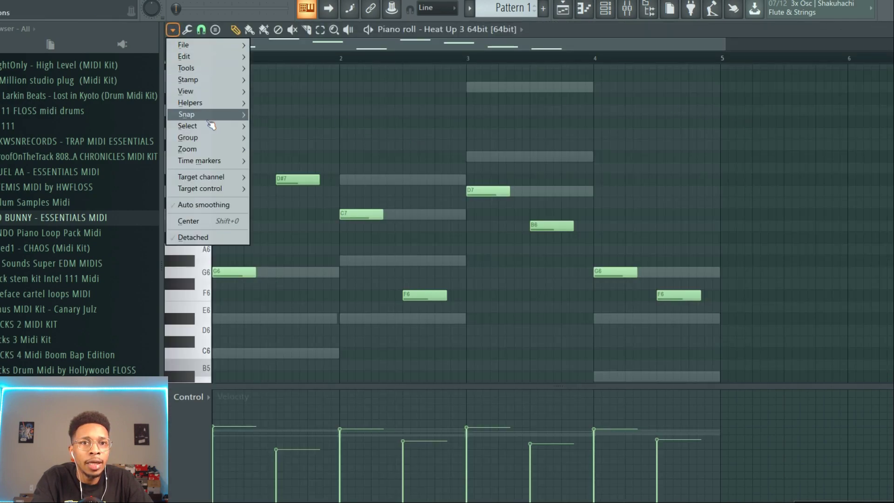
mouse_move(210, 103)
mouse_move(335, 114)
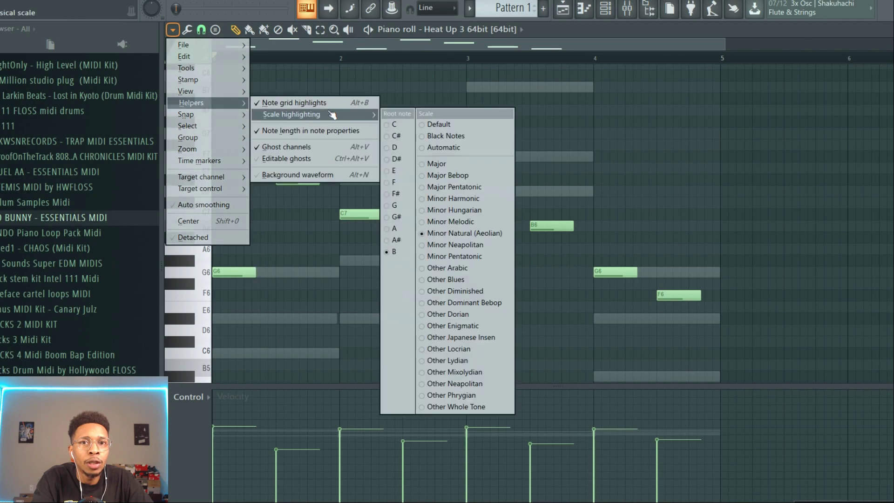
click(399, 129)
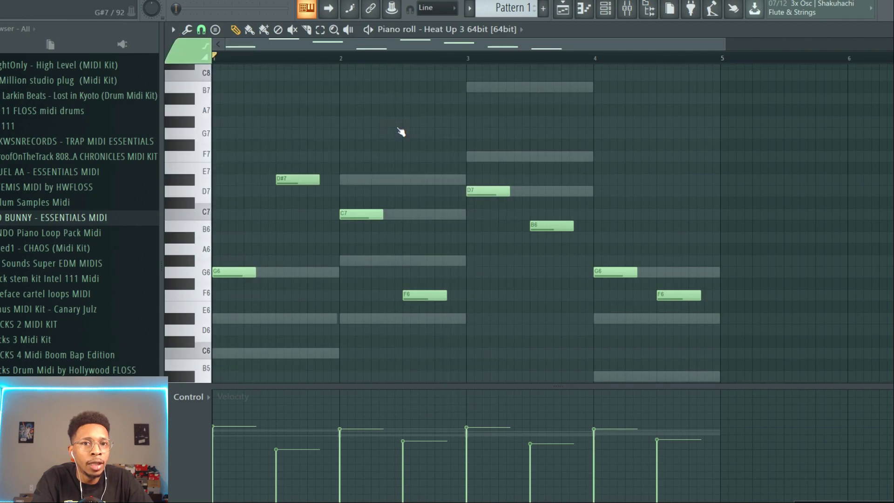
Audition Pattern 1, muting Omnisphere and the first Heat Up 3 channel in turn to hear the melody and chords separately and together.
key(space)
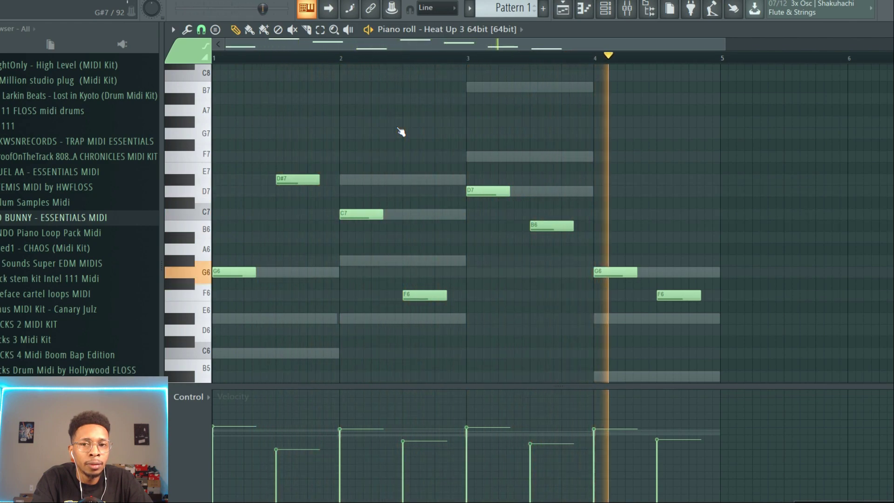
key(space)
key(F6)
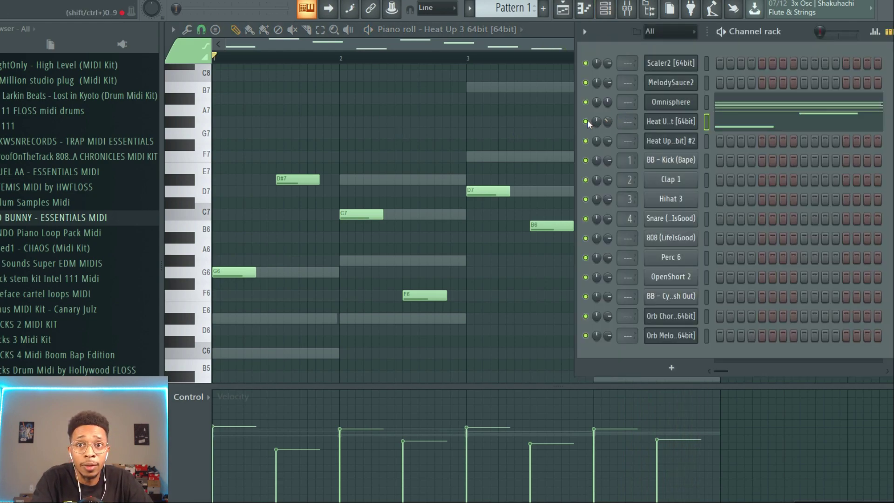
key(space)
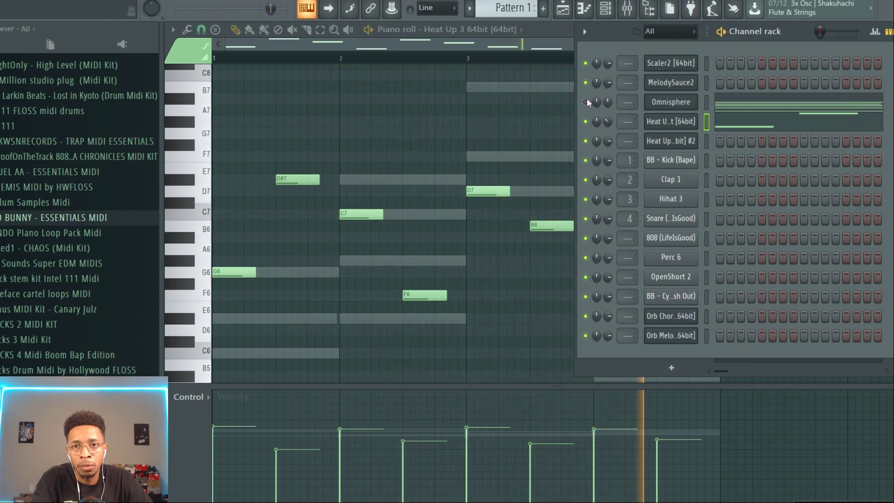
key(space)
click(586, 121)
click(585, 102)
key(space)
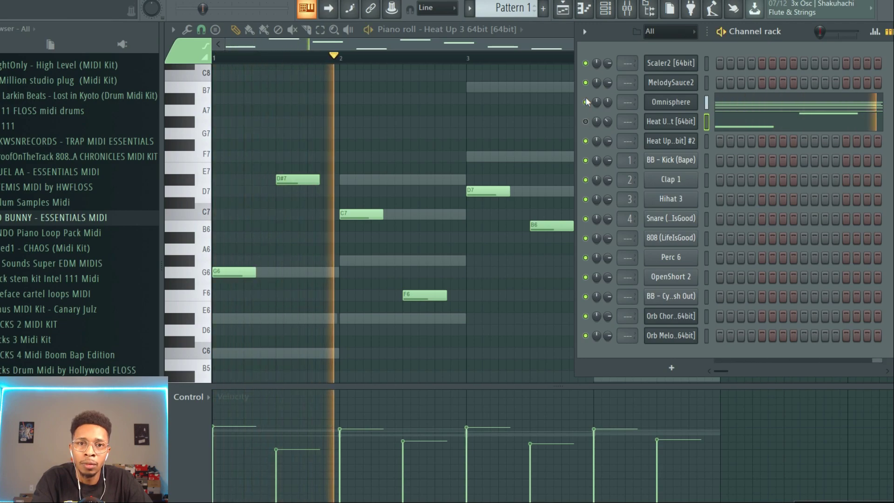
key(space)
key(space)
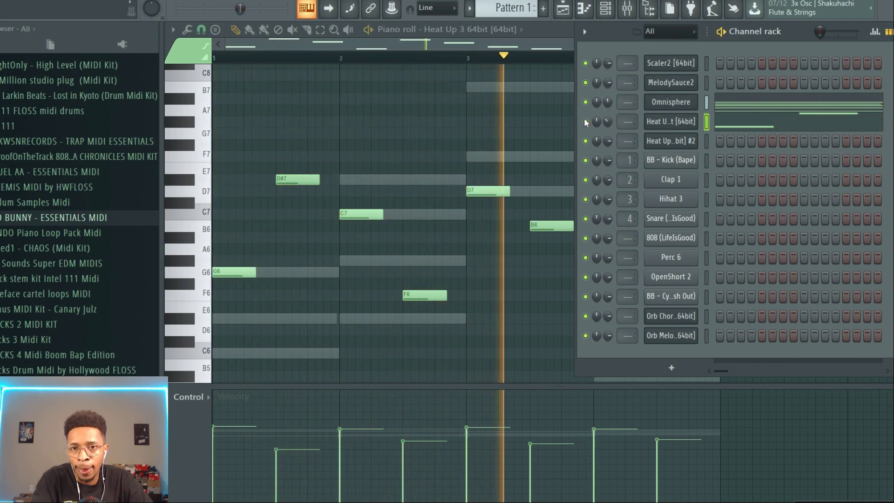
key(space)
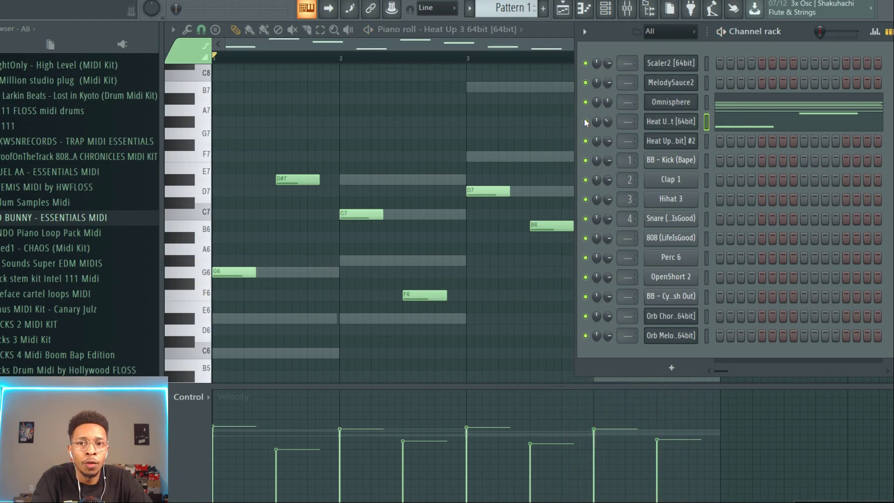
Add an Orb Arpeggios [64bit] channel and transfer its Cm-Fm-G-Cm arpeggio to the Heat Up 3 #2 channel.
click(672, 368)
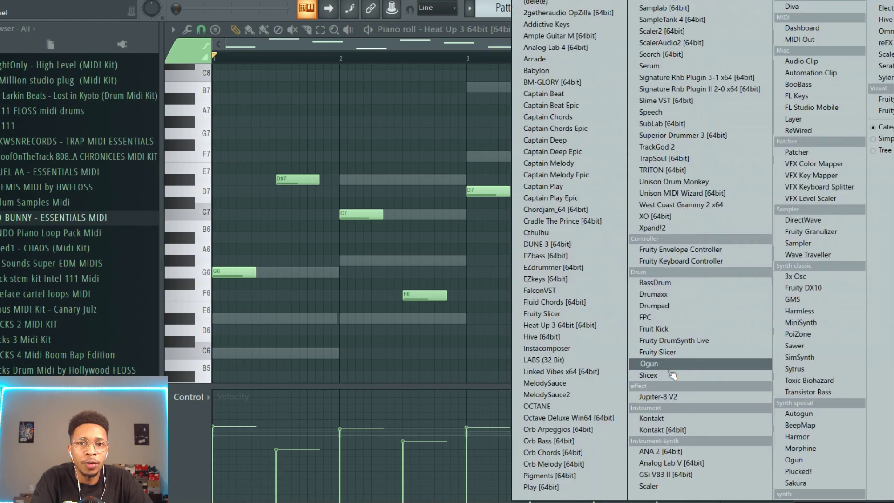
click(565, 430)
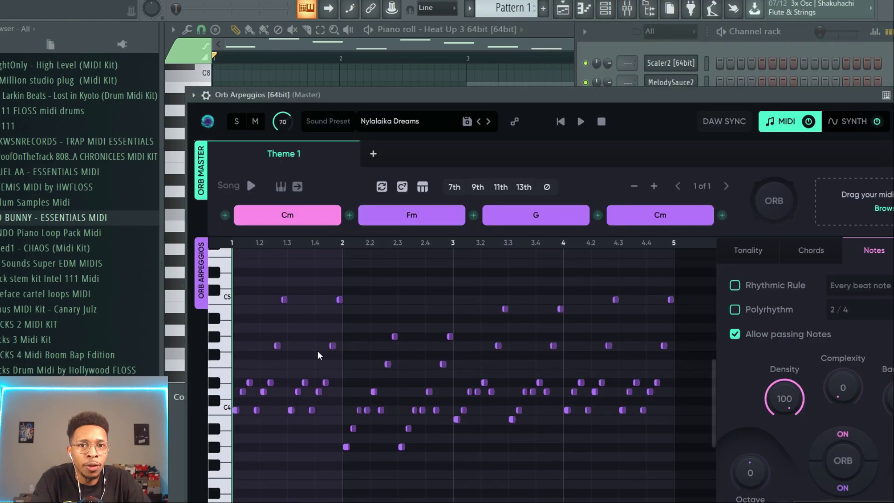
drag(530, 93, 523, 21)
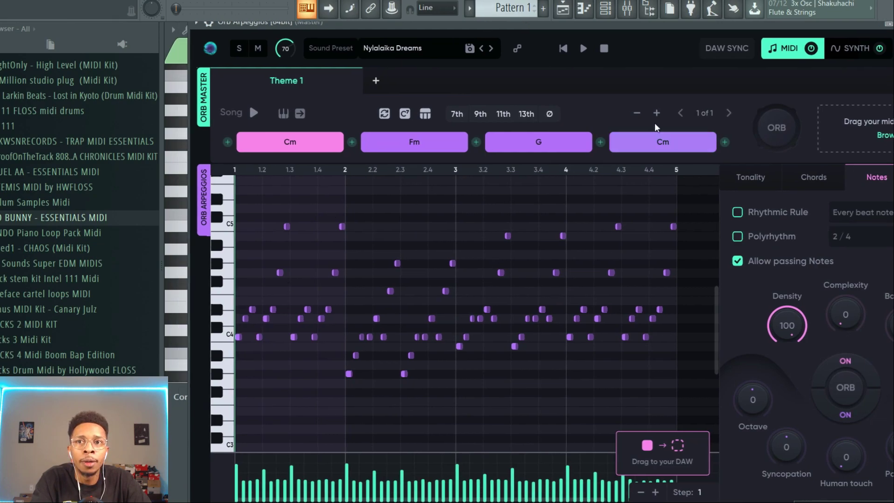
drag(764, 20, 374, 17)
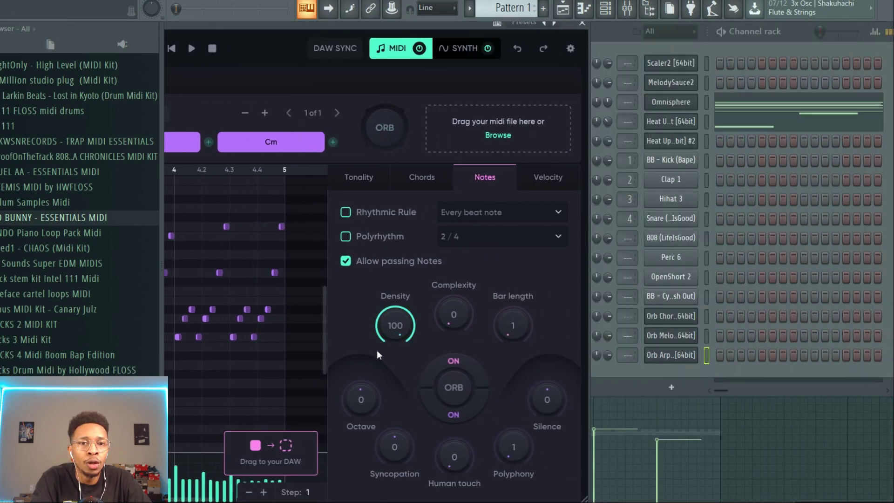
drag(270, 453, 673, 139)
Load the AMATEUR [VENDETTA] preset from the CHOIRS category in Heat Up 3 #2.
click(670, 141)
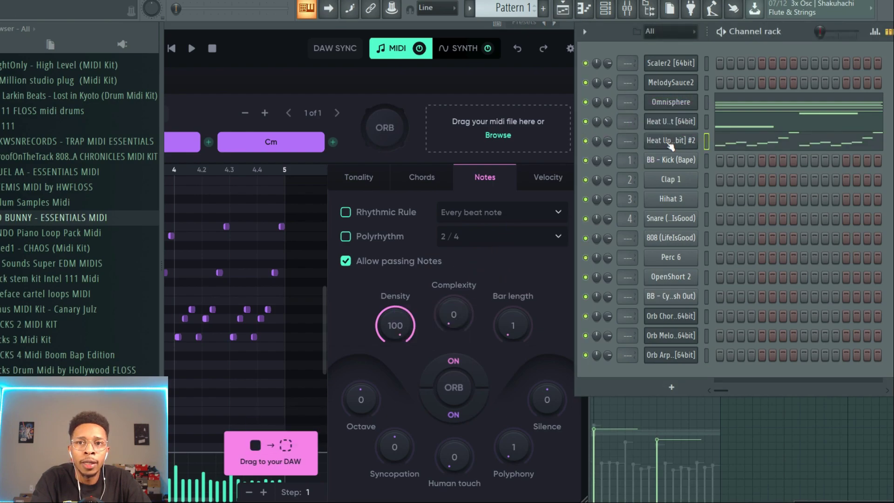
drag(803, 205, 453, 124)
click(458, 273)
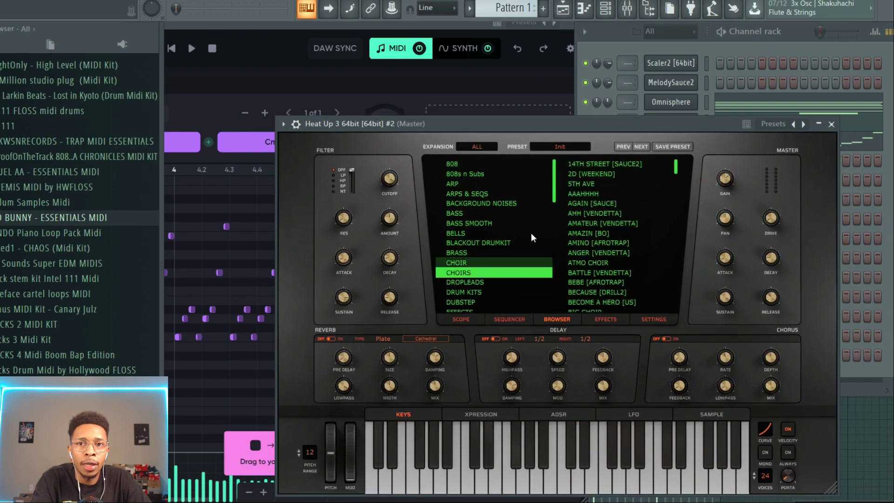
click(608, 223)
click(667, 46)
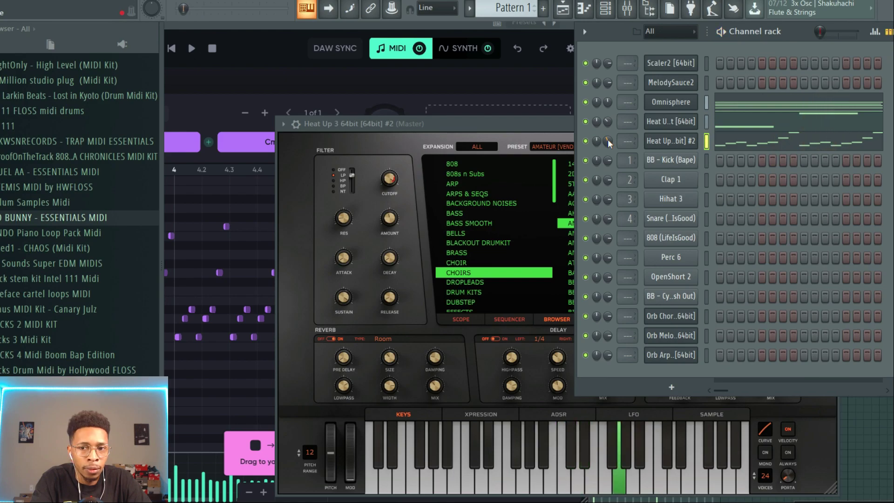
drag(540, 124, 891, 387)
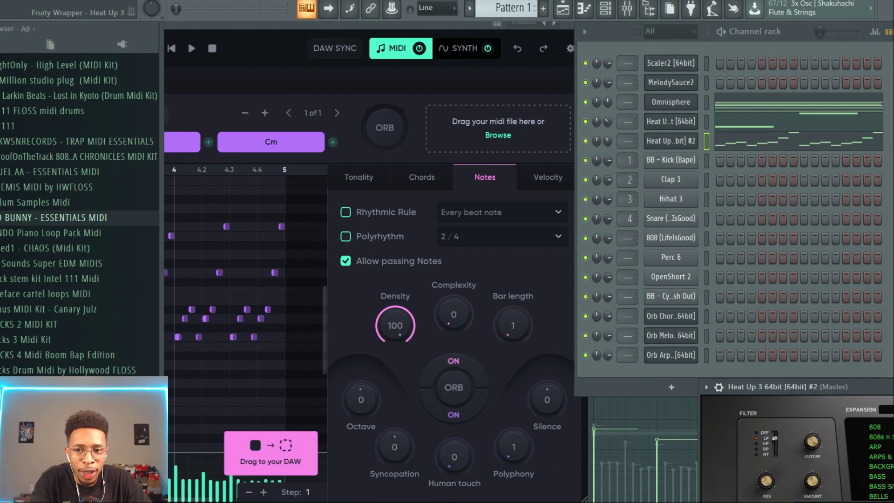
Add an Orb Bass [64bit] channel and audition its generated bass line with the Gtr Bass sound.
click(673, 389)
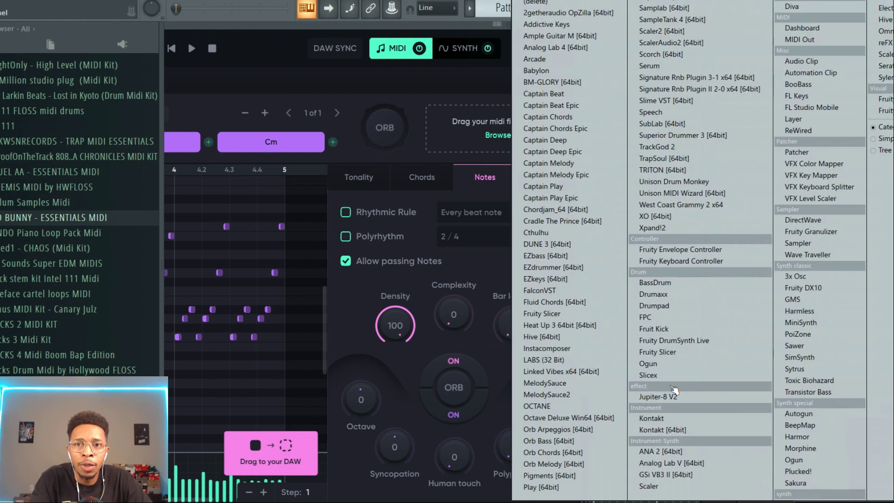
click(549, 440)
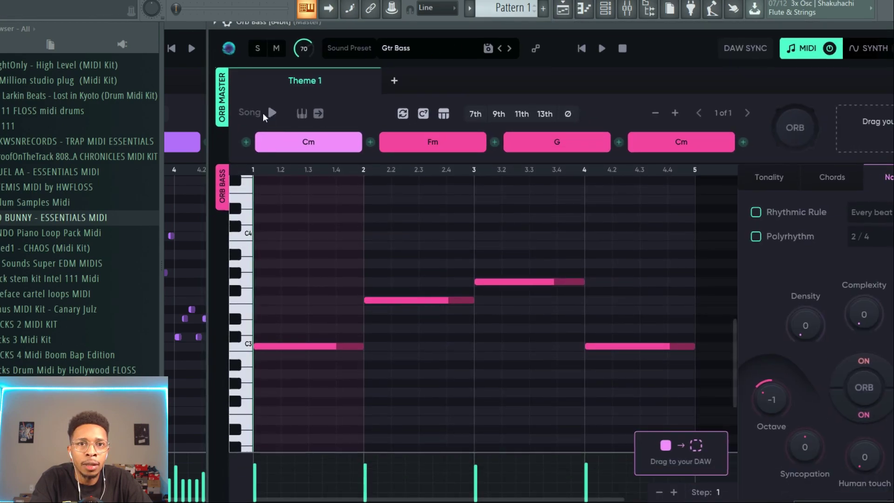
click(270, 114)
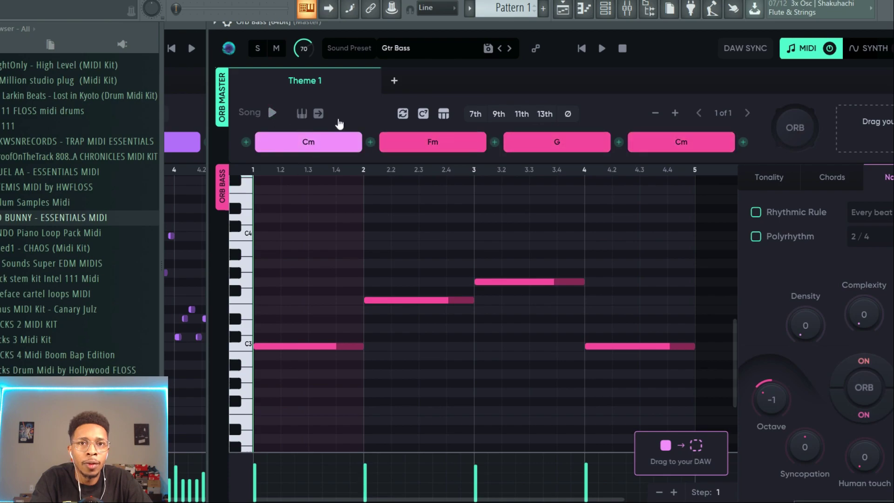
Switch the Orb Bass sound preset to Crispy and audition the bass line.
click(398, 56)
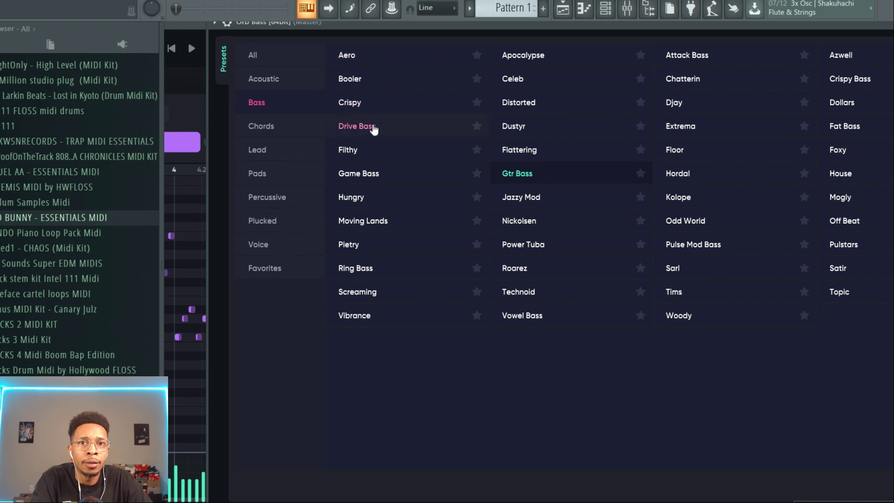
click(407, 108)
click(270, 115)
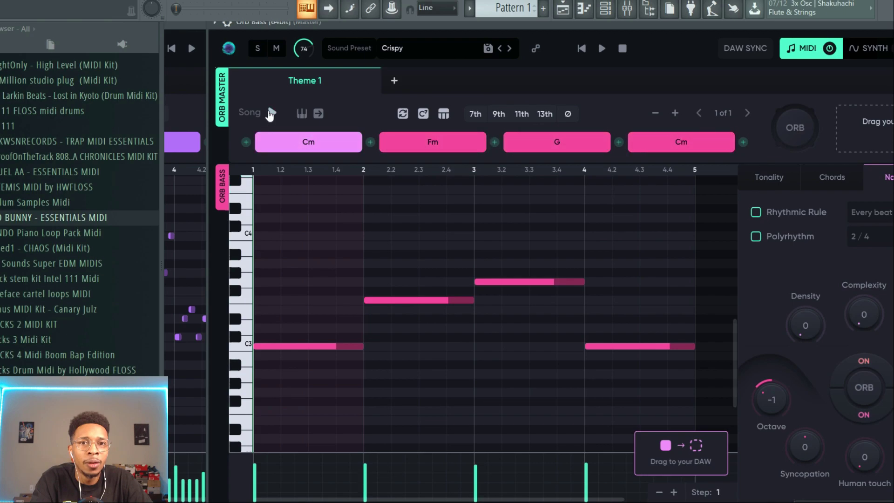
Clone the Heat Up 3 #2 channel to make another instrument for the bass line.
drag(440, 27, 207, 316)
right_click(675, 141)
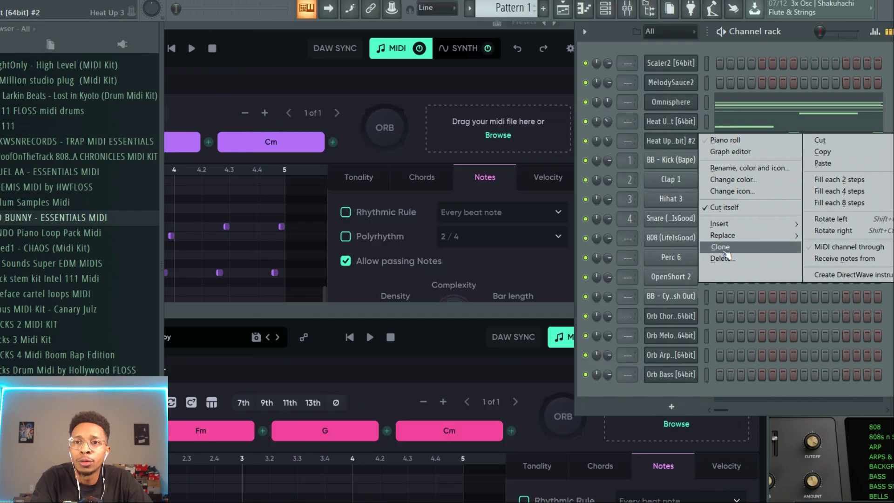
click(720, 247)
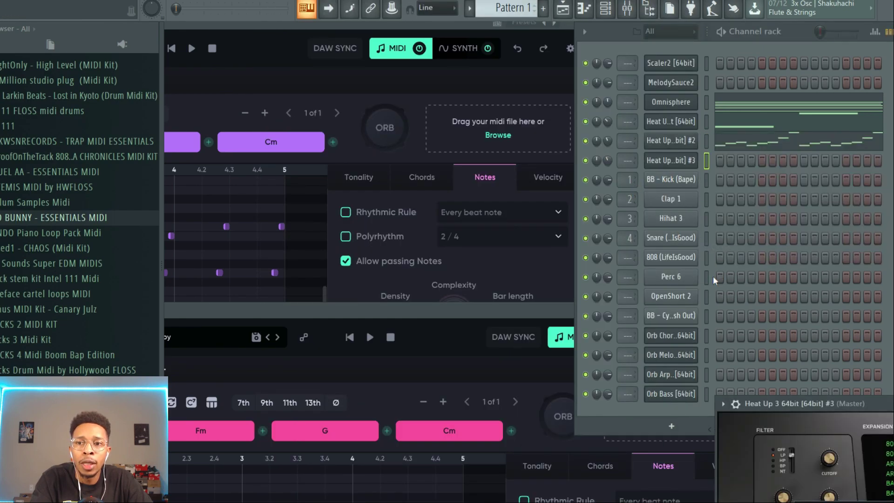
Browse the BASS SMOOTH and BASS categories in Heat Up 3 #3 and load a preset from BASS.
drag(882, 402, 466, 200)
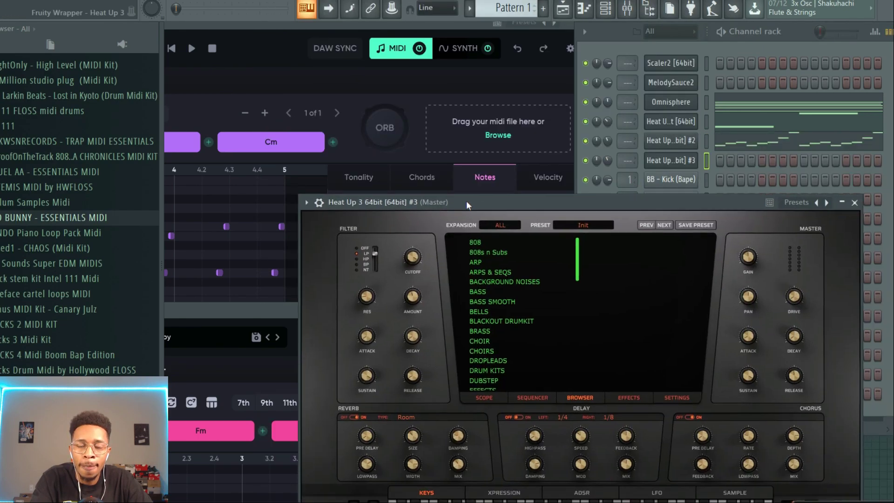
click(484, 302)
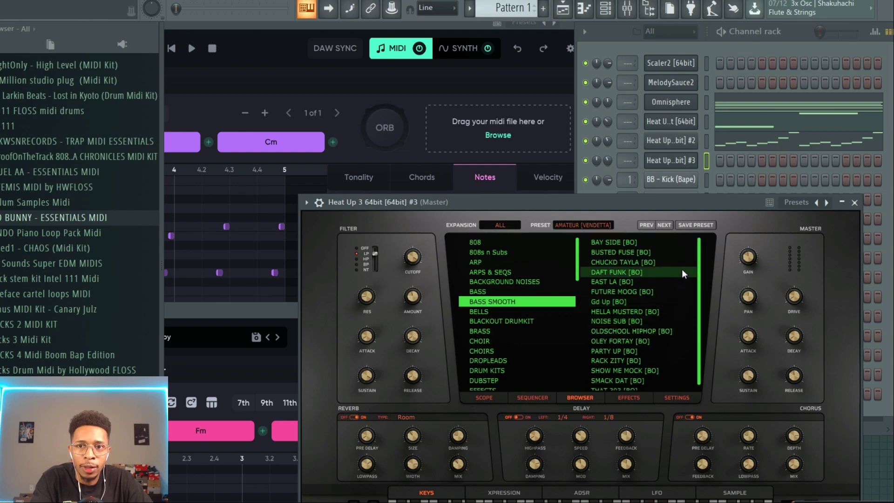
click(496, 291)
scroll(689, 325, down, 10)
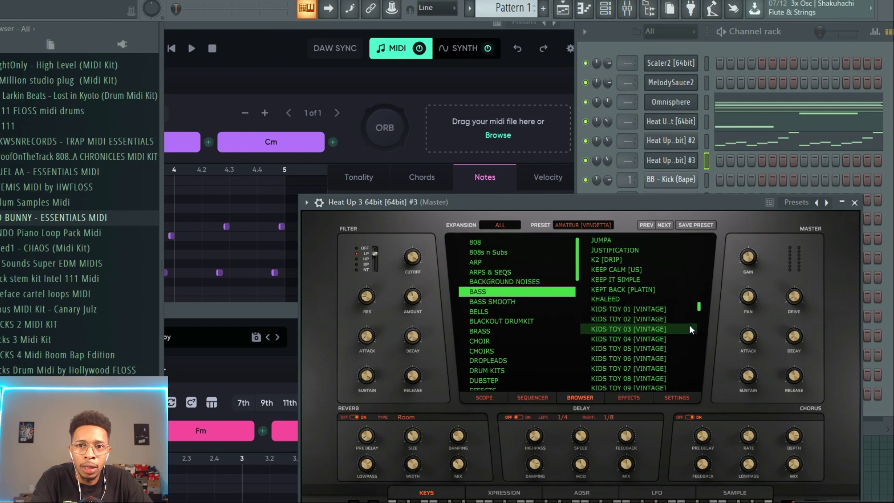
click(638, 289)
drag(628, 205, 893, 339)
Transfer the Orb Bass line to the Heat Up 3 #3 channel, adjusting the channel's volume while Pattern 1 plays.
drag(547, 311, 274, 7)
drag(203, 454, 680, 161)
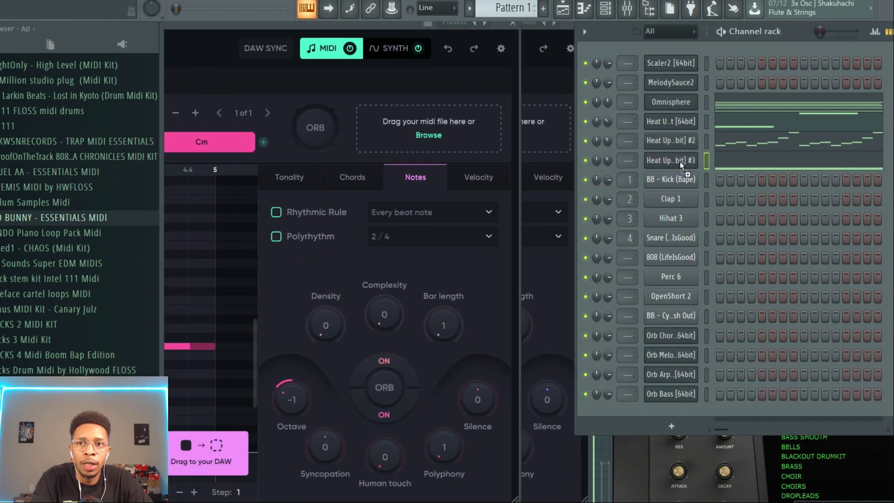
key(space)
drag(607, 161, 606, 158)
key(space)
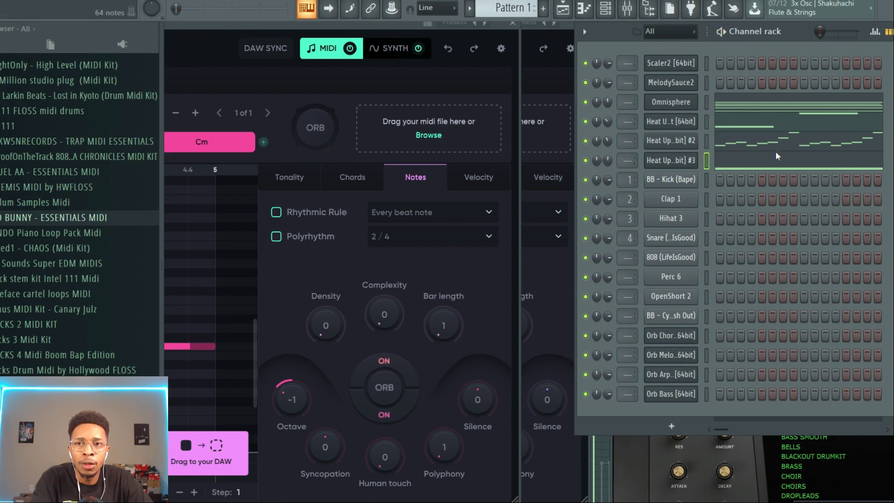
Open the Heat Up 3 #3 piano roll and shorten the C4 note in bar 4 to half a bar.
click(783, 161)
scroll(565, 230, down, 8)
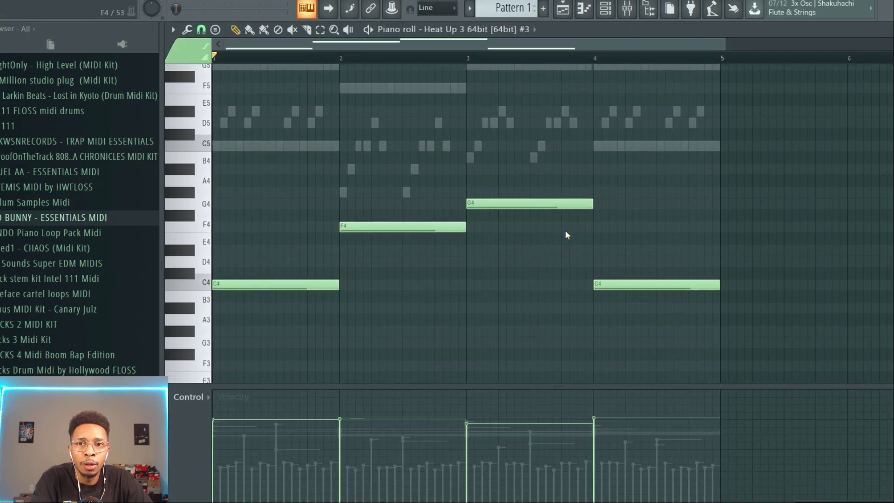
drag(624, 253, 637, 319)
key(ctrl+Up)
key(ctrl+Down)
drag(718, 285, 629, 293)
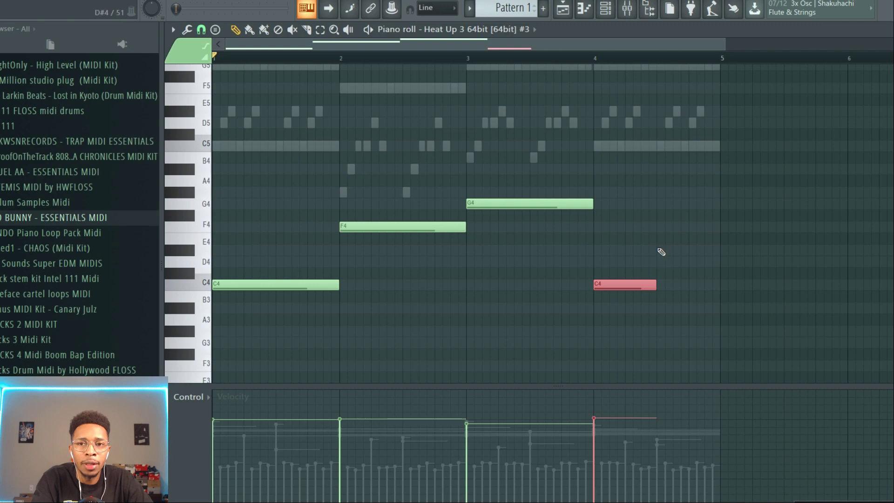
Fill the second half of bar 4 with quarter-bar D#4 and G4 notes and play the pattern.
click(661, 250)
drag(716, 250, 683, 250)
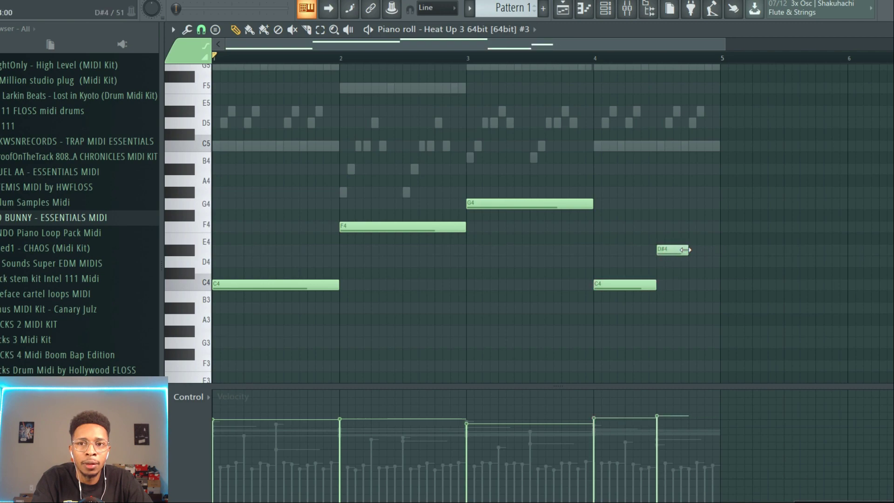
click(692, 205)
key(space)
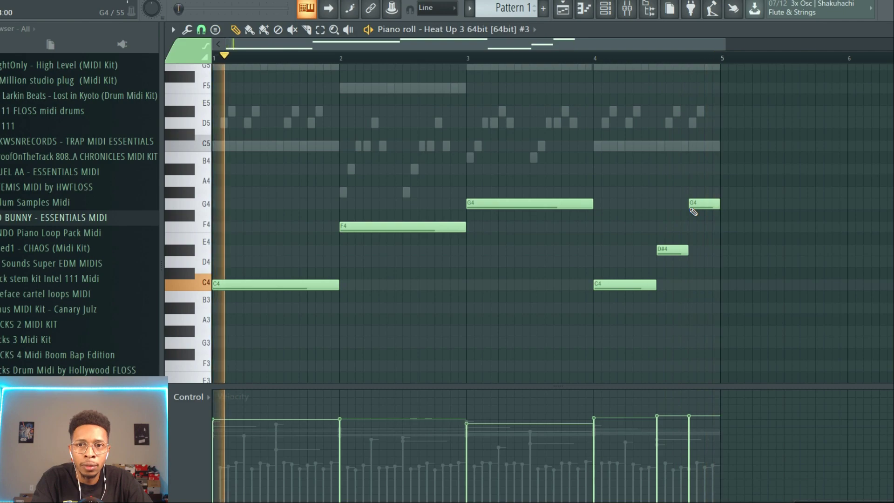
key(space)
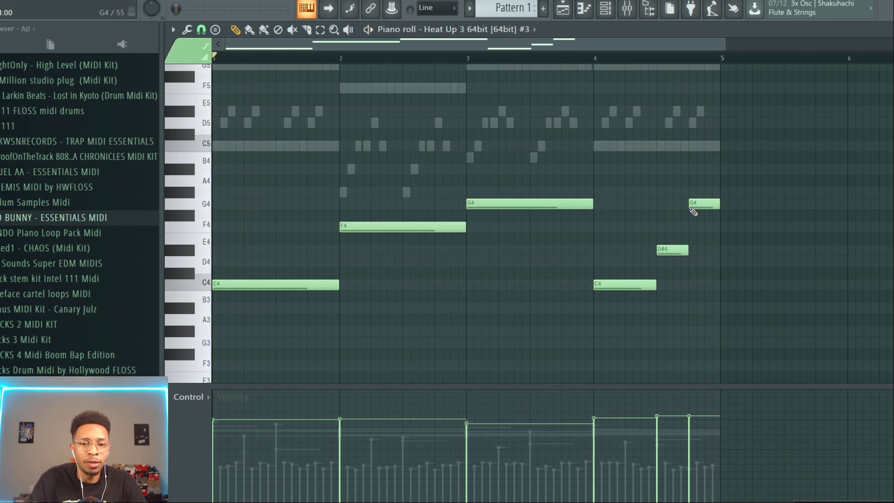
Open Orb Bass and browse its Bass sound presets, keeping Crispy selected.
key(F6)
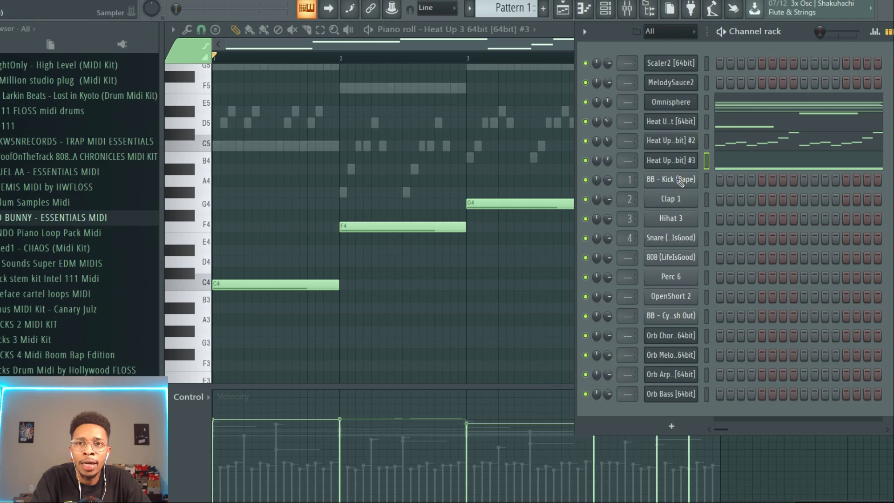
click(683, 394)
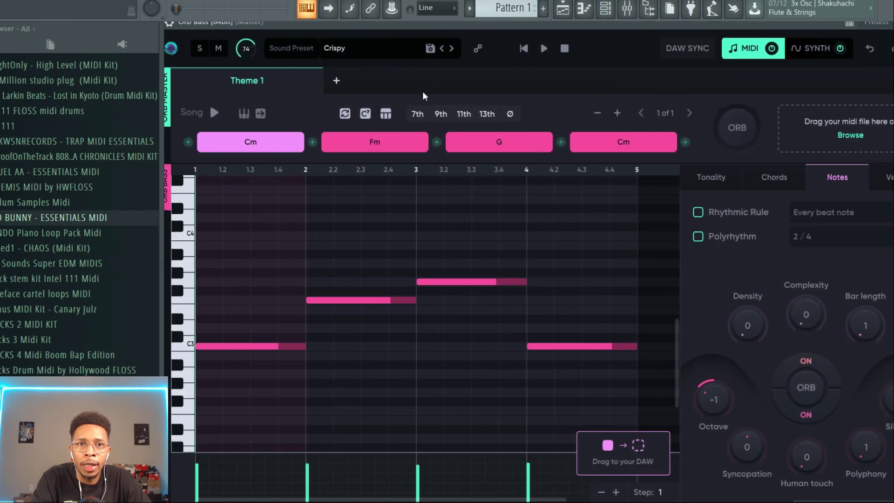
click(343, 50)
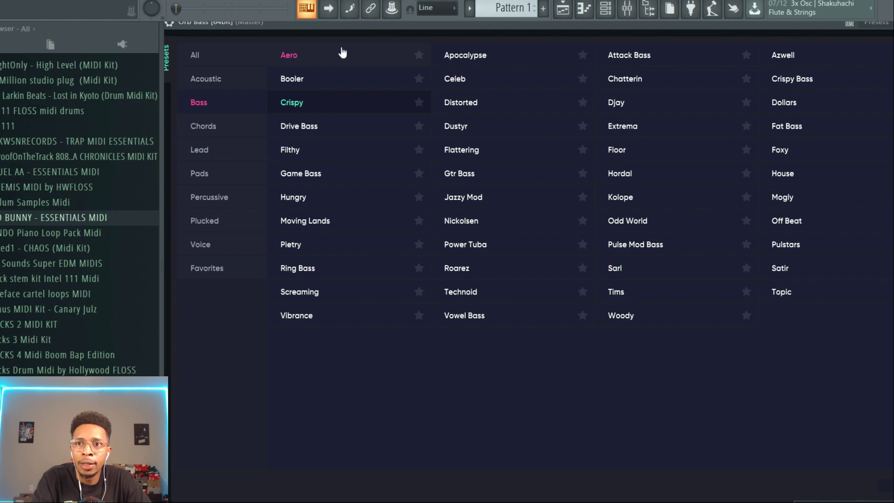
click(887, 485)
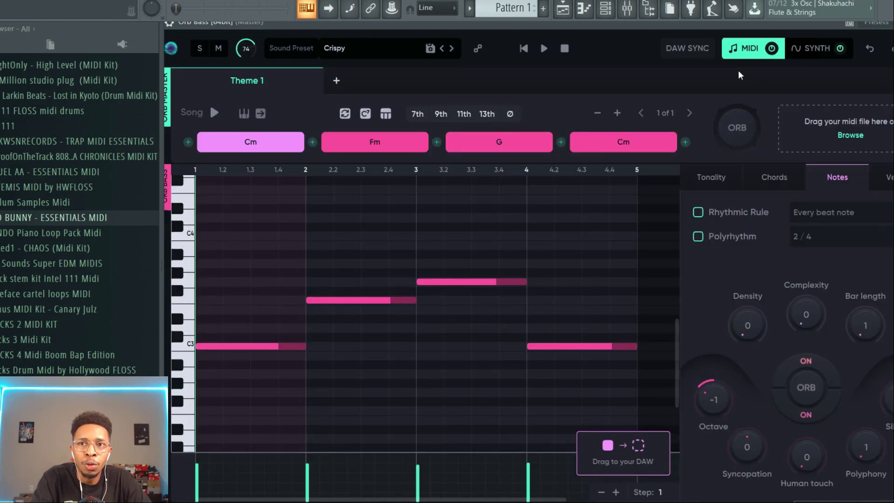
Try a denser note pattern in Orb Bass, then set its Density to 20.
drag(708, 27, 441, 27)
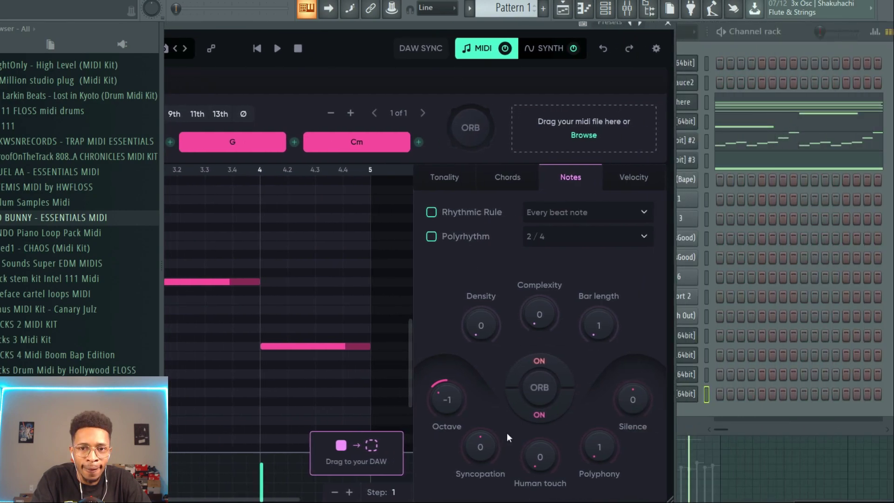
drag(483, 285, 482, 279)
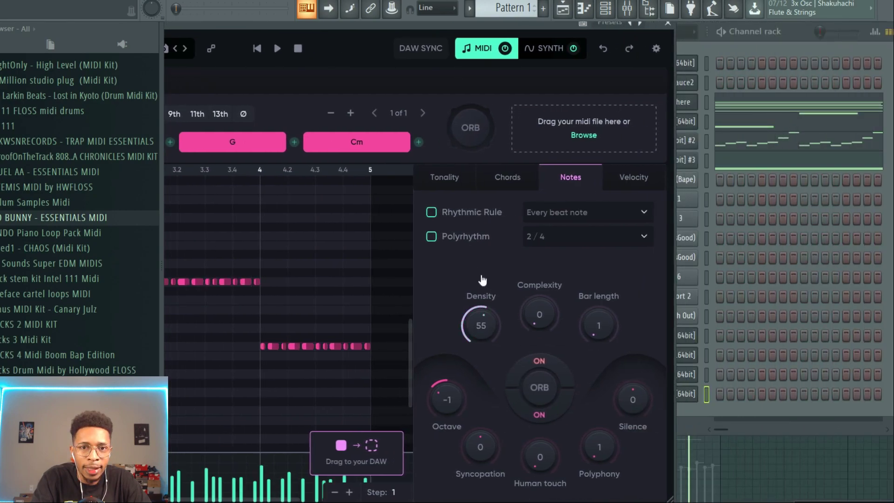
drag(365, 23, 633, 24)
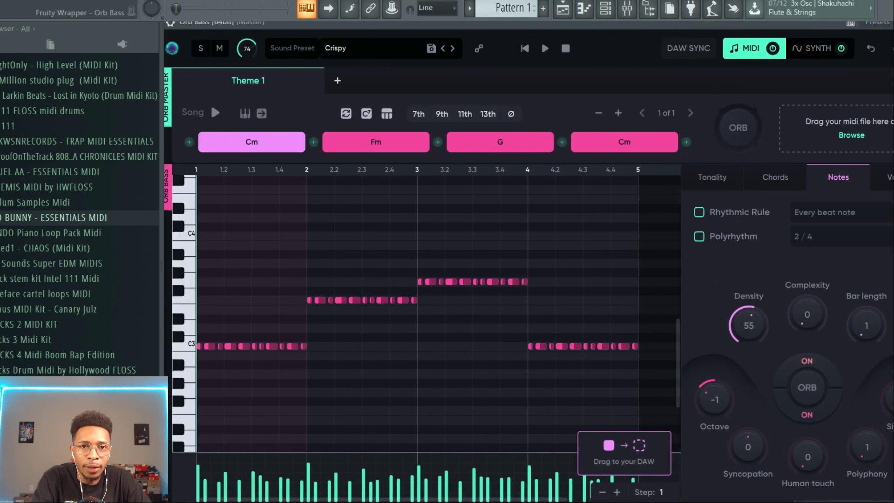
drag(749, 324, 742, 373)
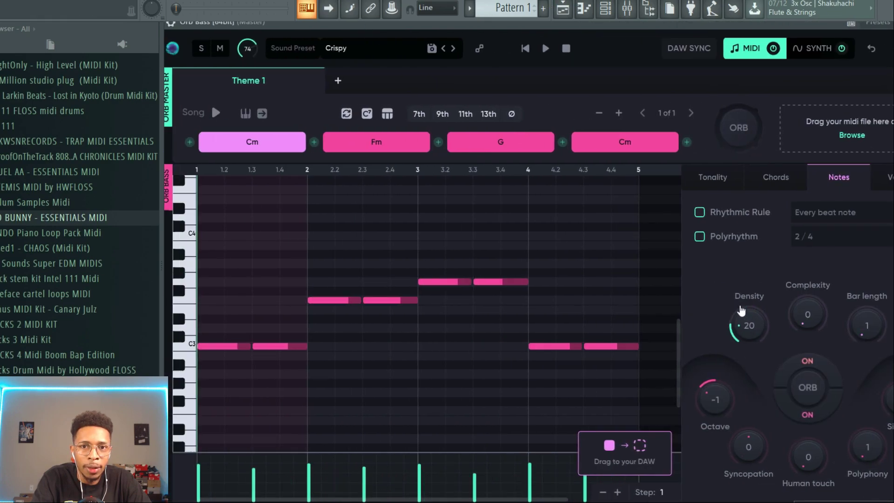
Transfer the Orb Bass line to the 808 (LifeIsGood) channel and open that channel's miscellaneous settings.
drag(814, 24, 438, 24)
drag(249, 451, 675, 256)
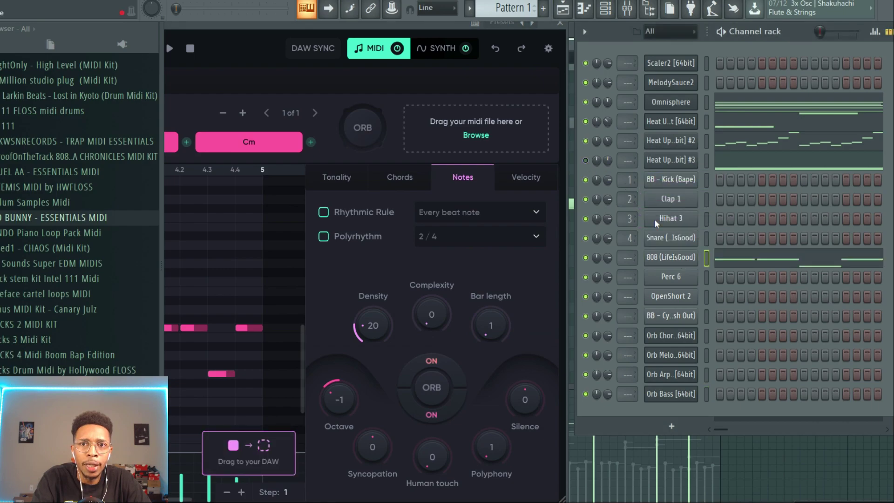
click(680, 257)
click(245, 103)
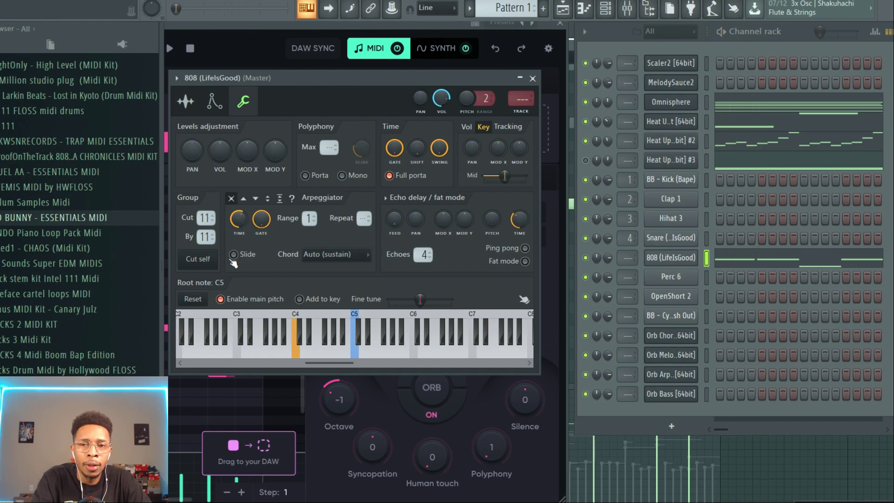
Open the 808 (LifeIsGood) piano roll, transpose all its notes up one octave and play the pattern.
click(752, 259)
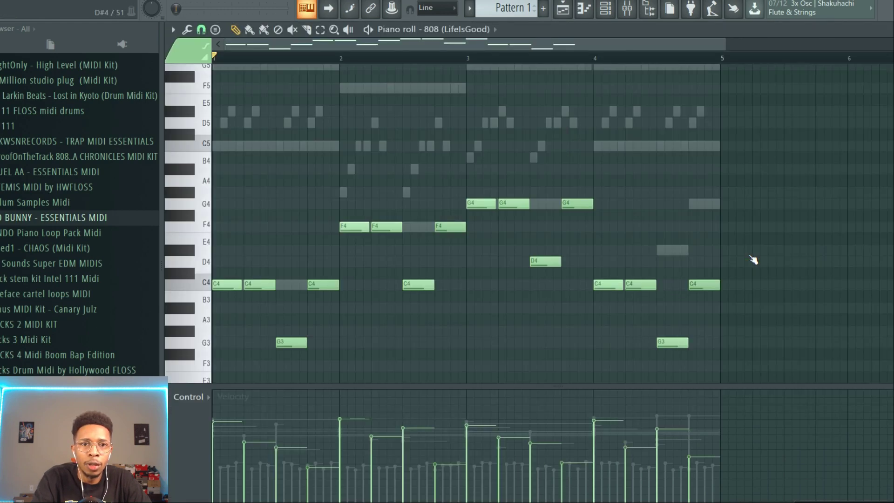
key(ctrl+Up)
key(space)
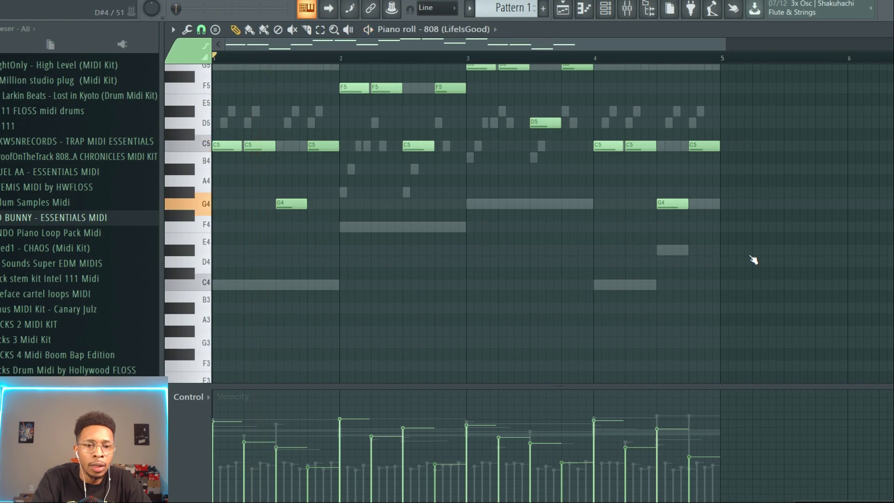
Raise the velocities of most 808 notes to about 91% and play the pattern briefly.
key(F6)
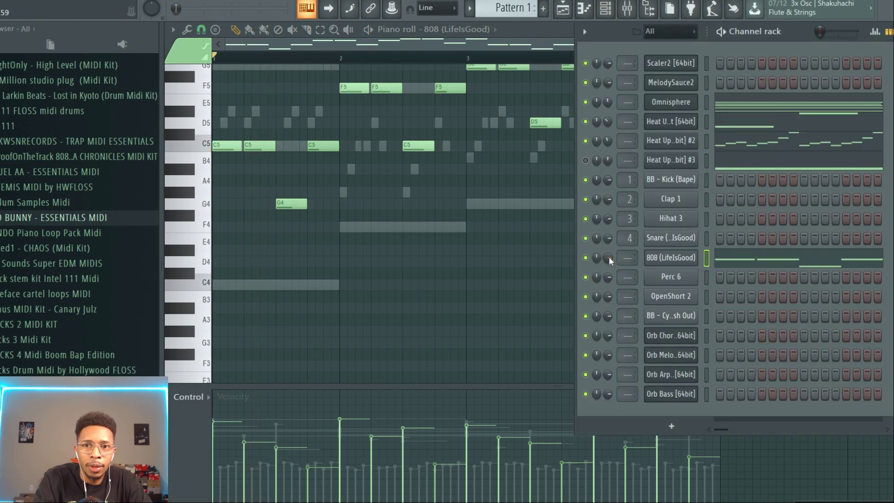
mouse_move(215, 399)
mouse_down()
mouse_move(244, 410)
mouse_move(468, 399)
mouse_move(698, 404)
mouse_up()
key(space)
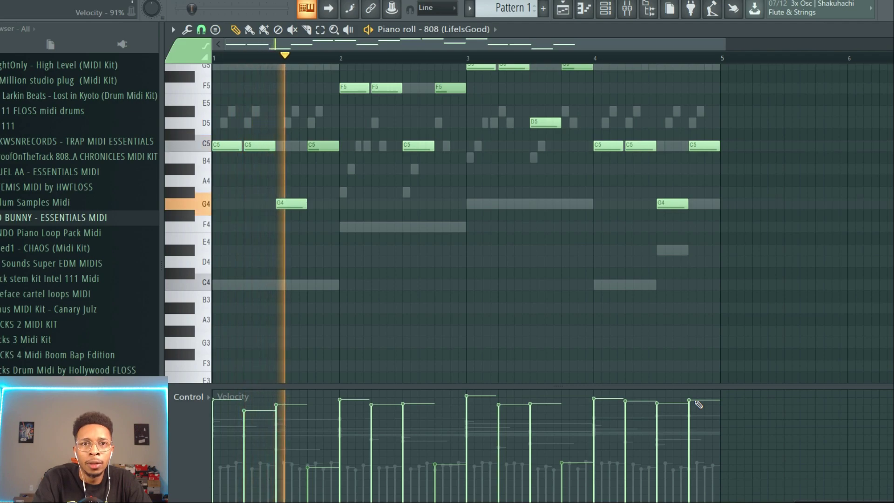
key(space)
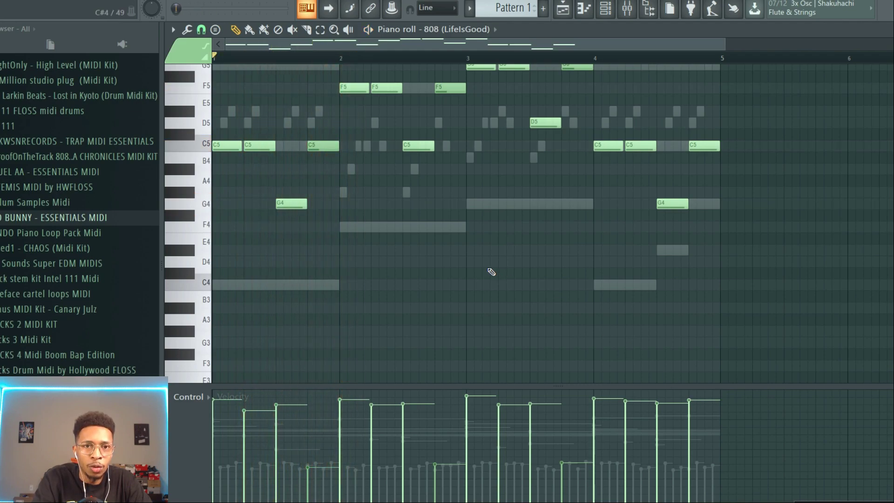
Delete the third note of each 808 bar: G4 in bar 1, C5 in bar 2, D5 in bar 3 and G4 in bar 4.
right_click(300, 204)
key(space)
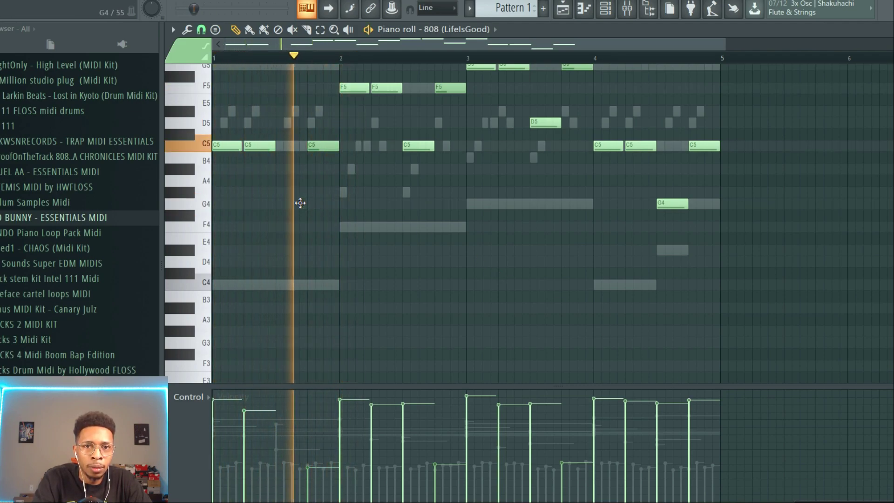
key(space)
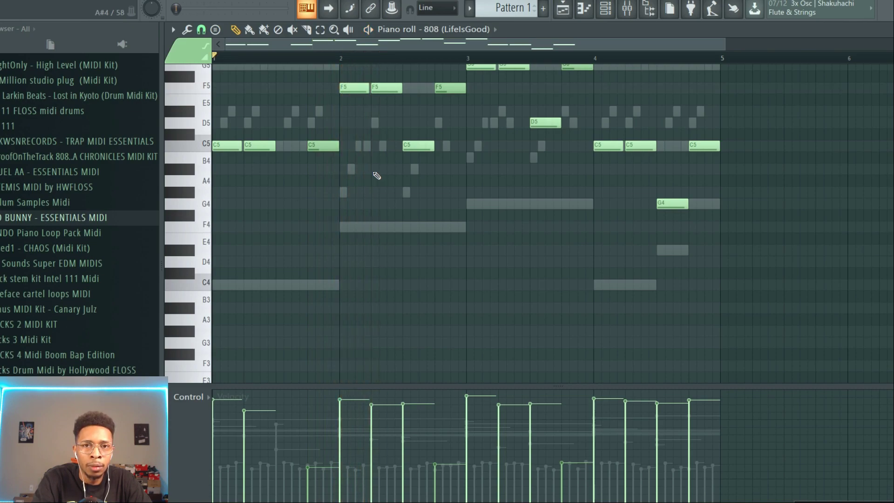
right_click(412, 143)
scroll(422, 147, up, 4)
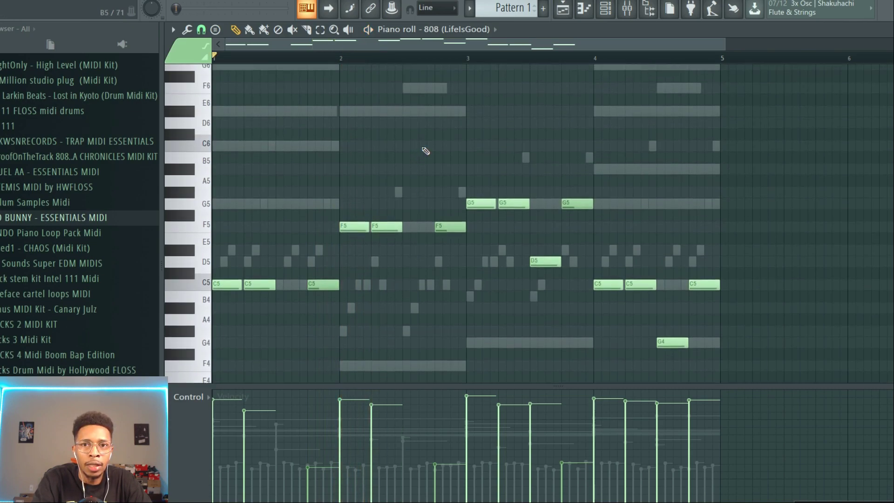
right_click(540, 260)
right_click(671, 343)
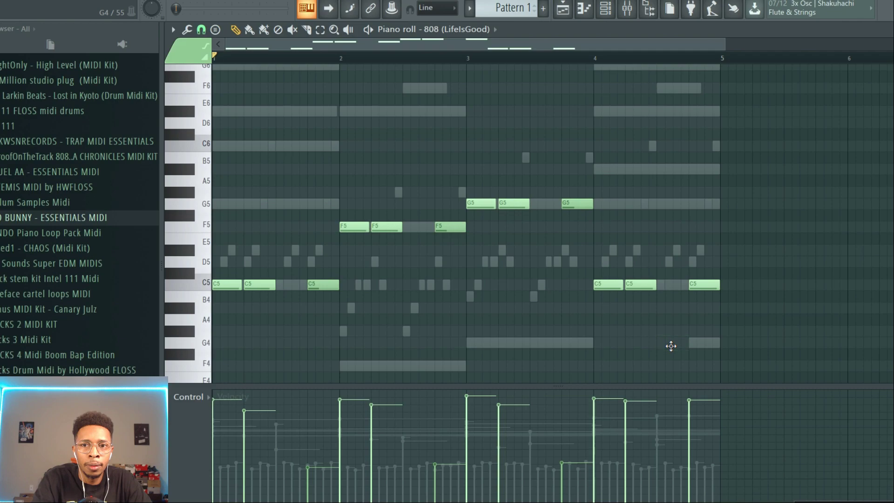
Raise the last 808 note in bar 4 one octave to C6 and play the pattern.
click(703, 285)
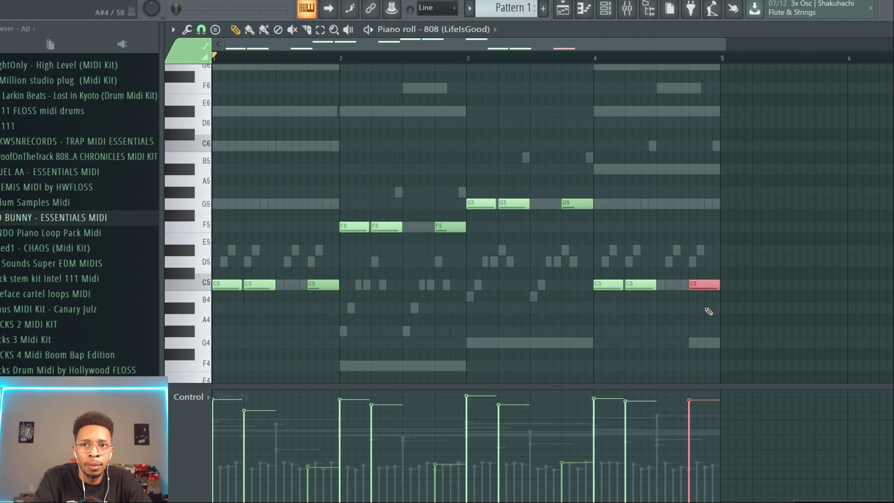
key(ctrl+Up)
key(space)
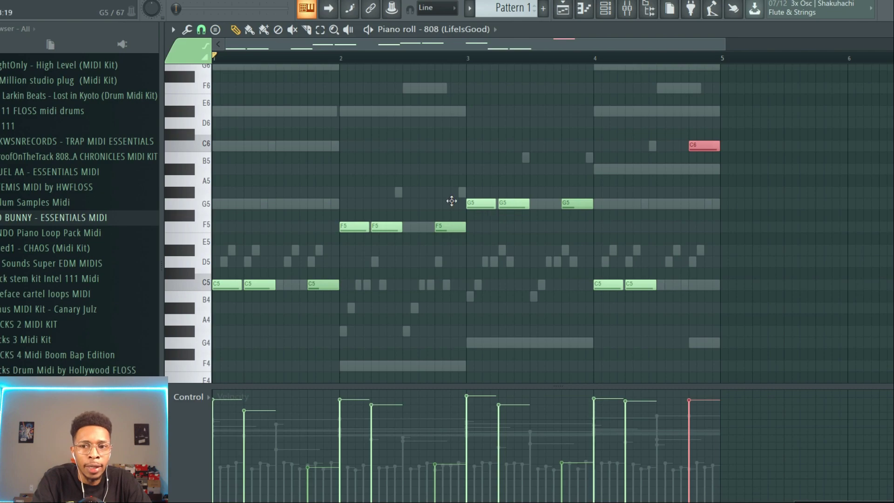
Load MIDI patterns from the browser's drum kits onto the Hihat 3 and BB - Kick (Bape) channels.
key(F6)
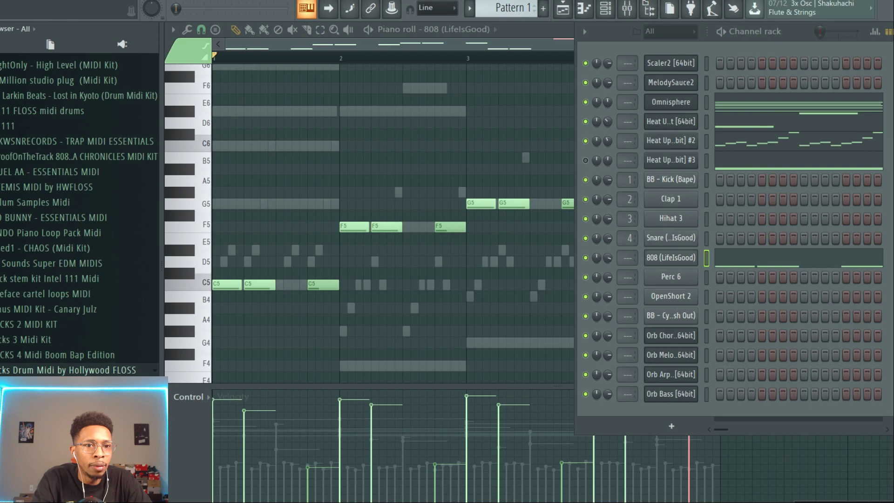
drag(116, 387, 683, 219)
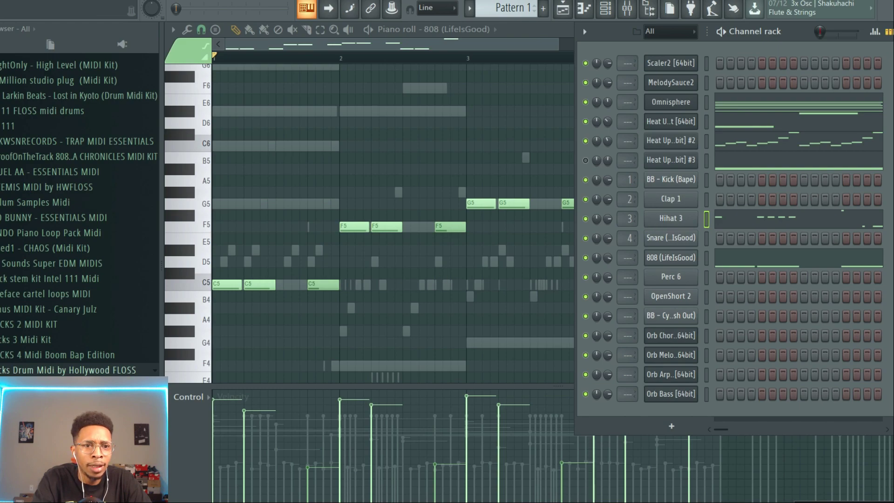
scroll(79, 214, up, 1)
scroll(79, 214, down, 1)
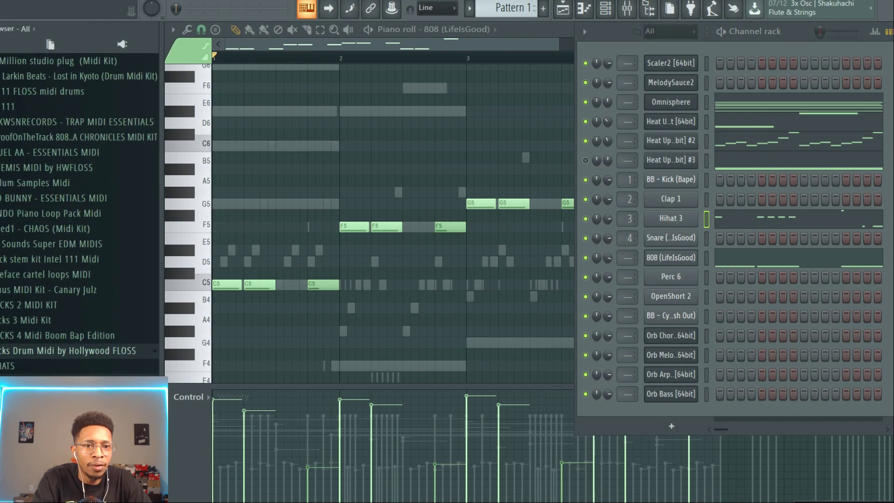
drag(479, 285, 661, 180)
Load Bricks 3 Clap Simple Flare from the Bricks 3 Midi Kit's Clap folder onto Clap 1 and play the pattern.
click(18, 306)
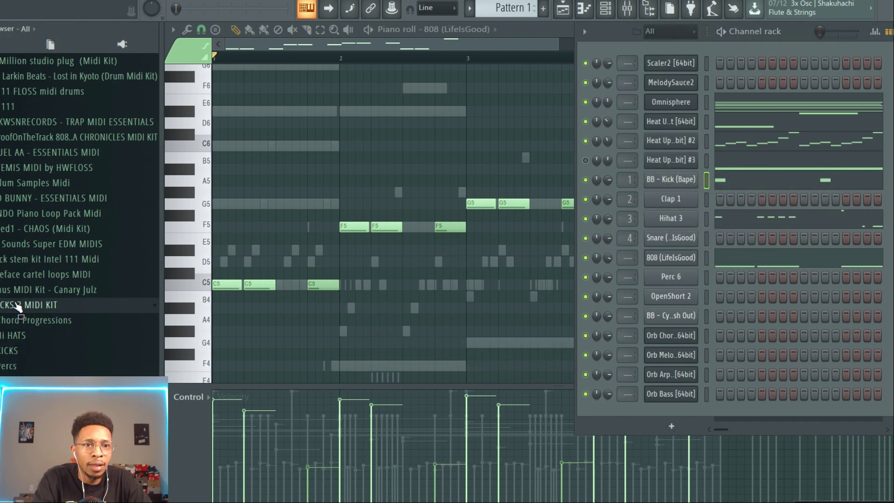
click(16, 307)
click(21, 350)
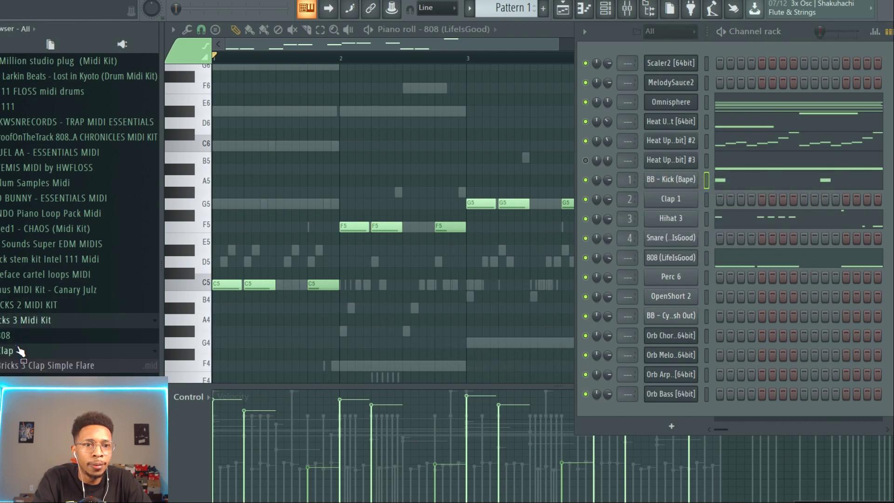
drag(47, 365, 666, 206)
key(space)
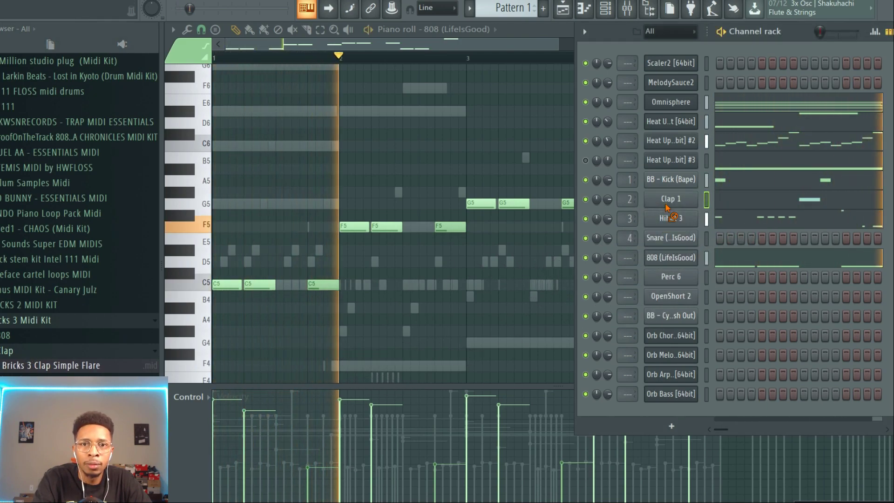